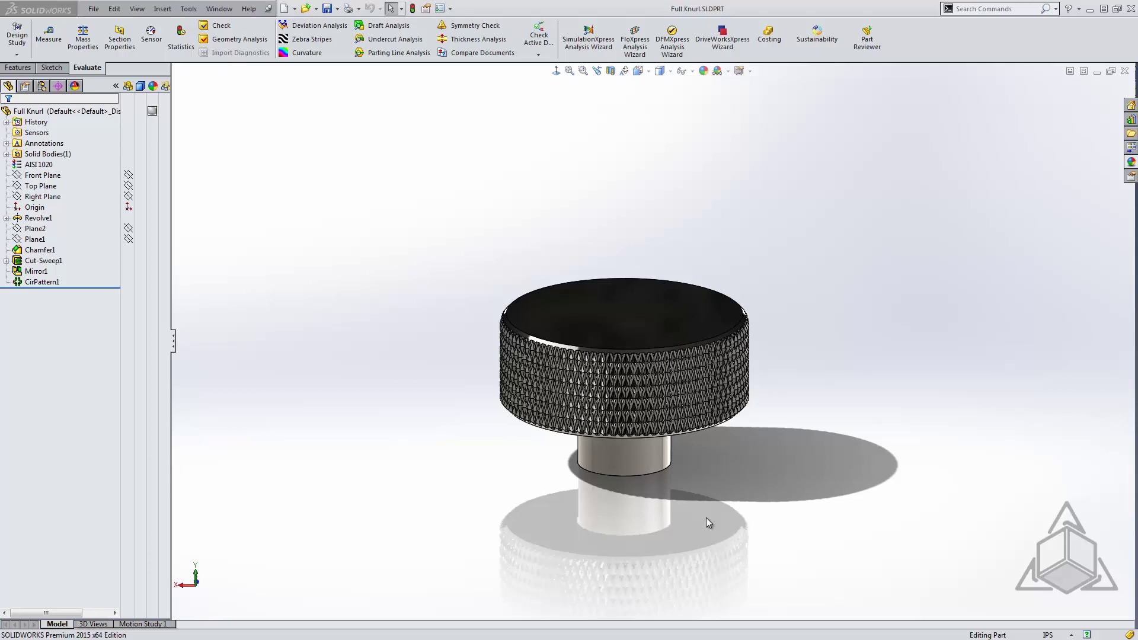
- View the knob from several angles and check its feature rebuild-time statistics
middle_click_drag(692, 473, 671, 474)
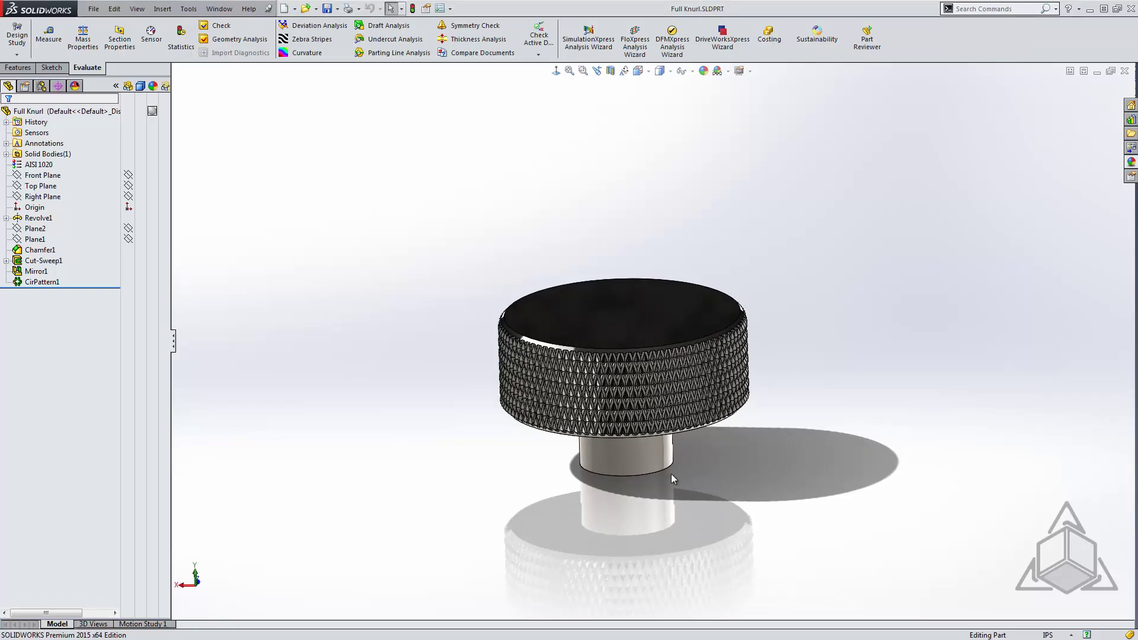
scroll(557, 385, "down", 5)
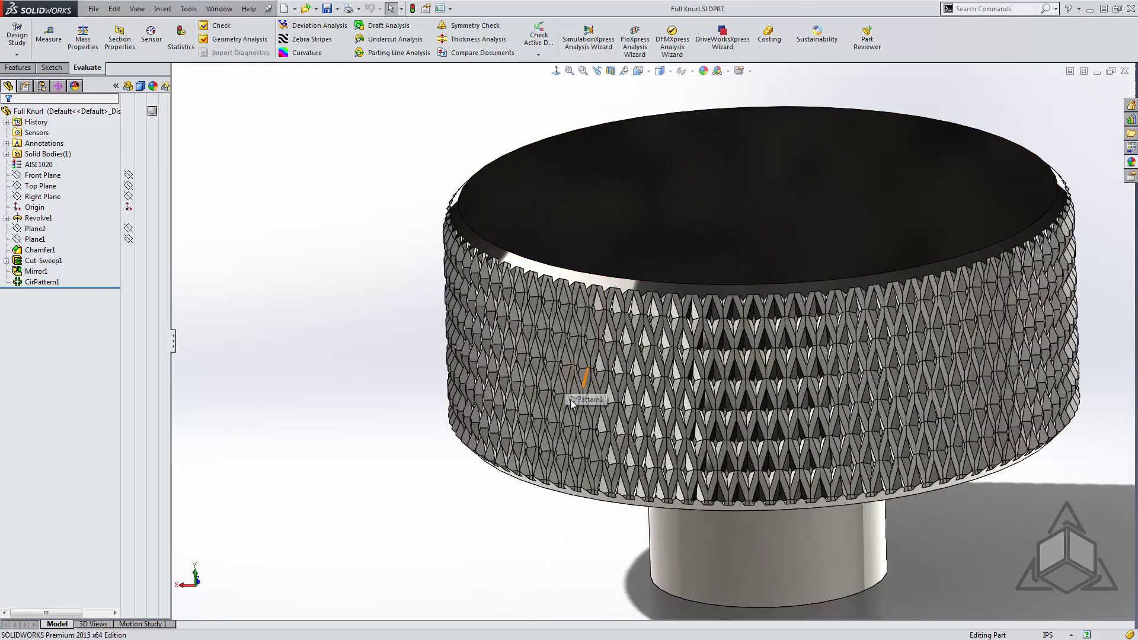
middle_click_drag(525, 477, 487, 460)
scroll(663, 461, "up", 5)
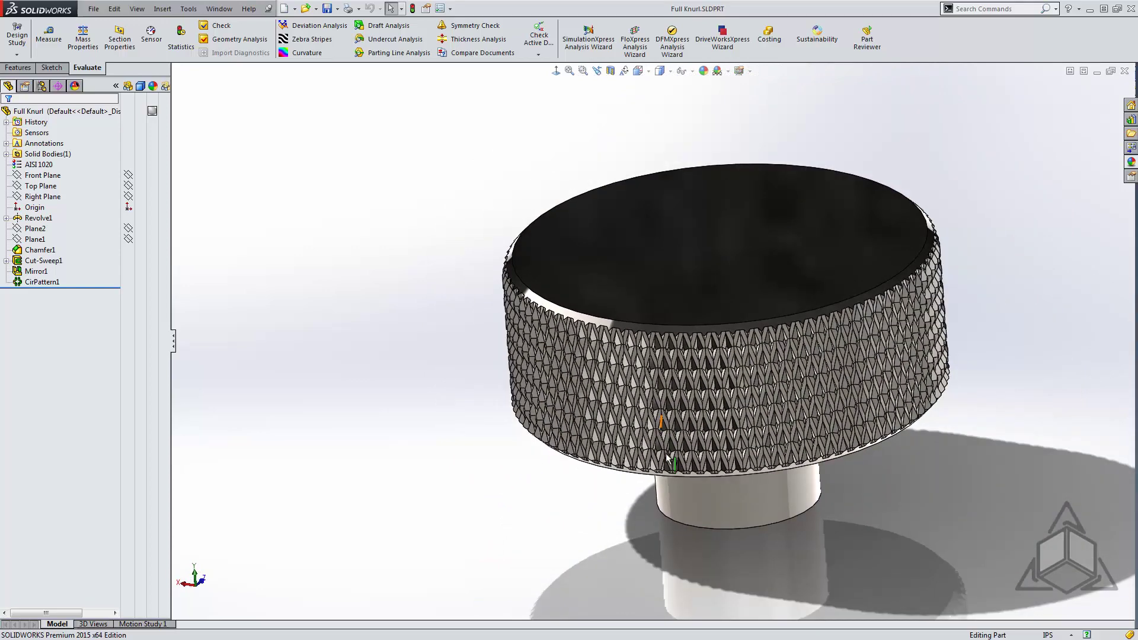
middle_click_drag(715, 468, 765, 483)
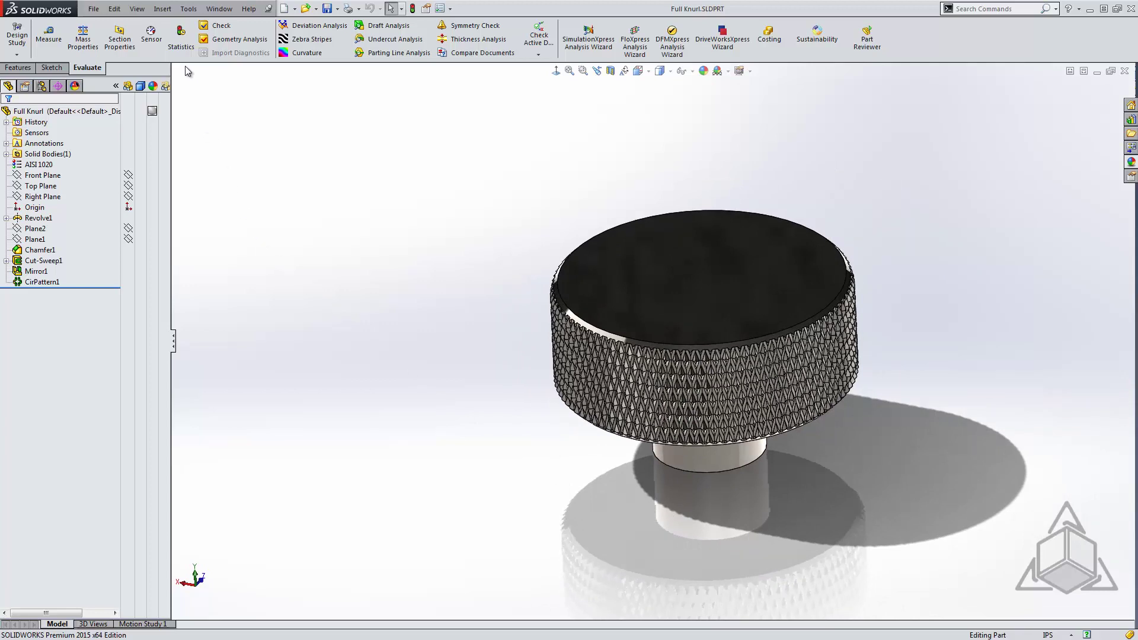
left_click(182, 45)
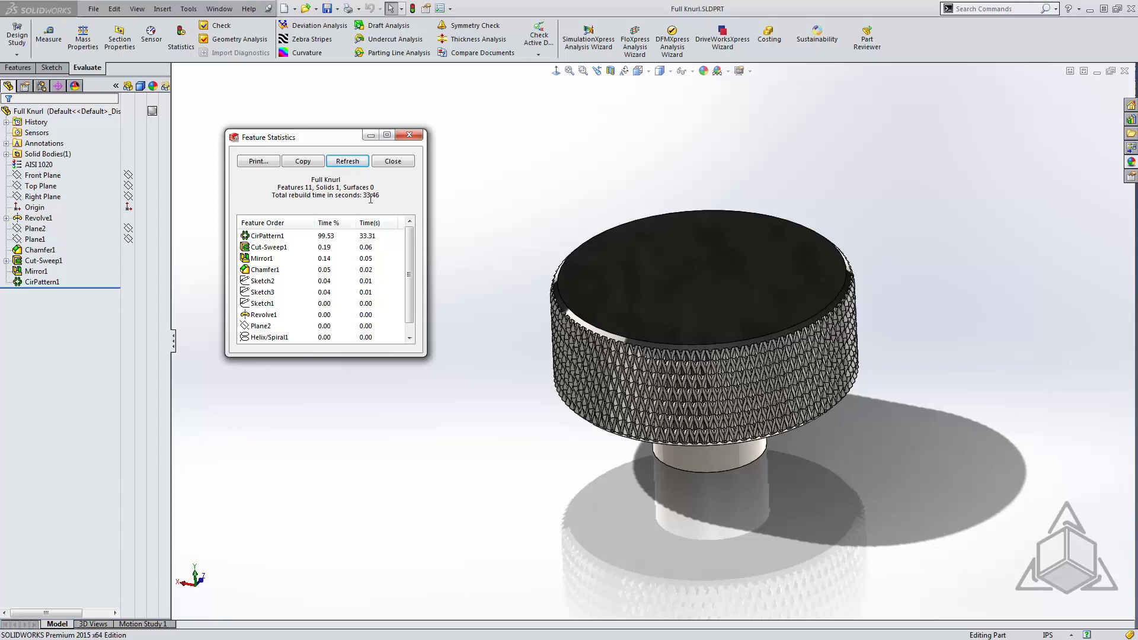
left_click(411, 140)
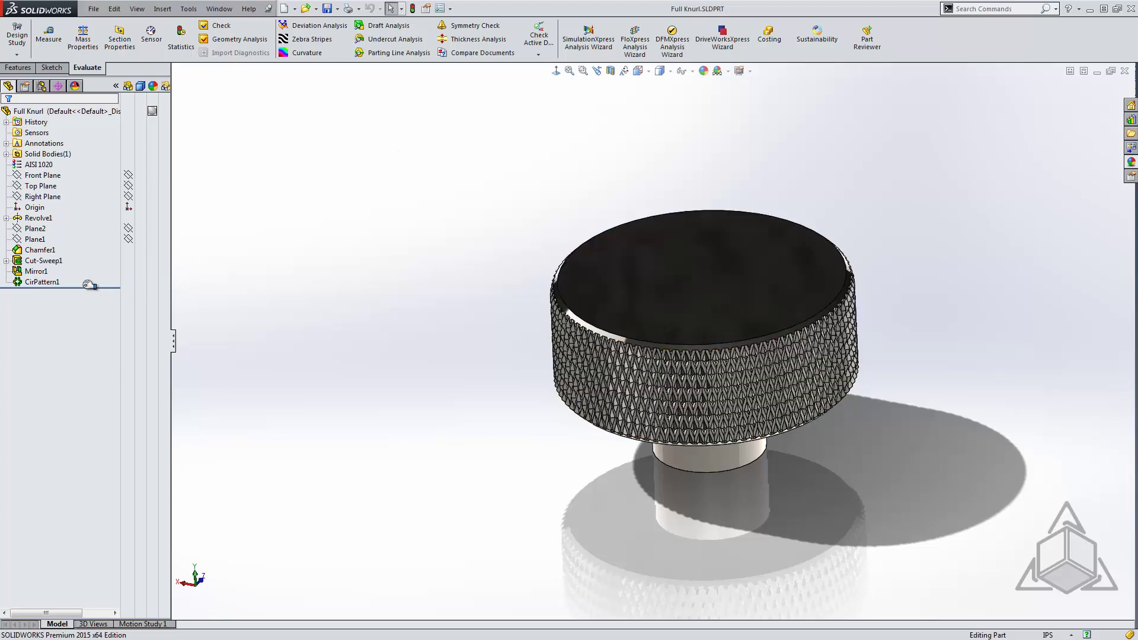
- Roll the part back to after Cut-Sweep1, then forward to rebuild Mirror1 and CirPattern1
mouse_move(85, 288)
left_mouse_down()
mouse_move(92, 223)
mouse_move(89, 266)
left_mouse_up()
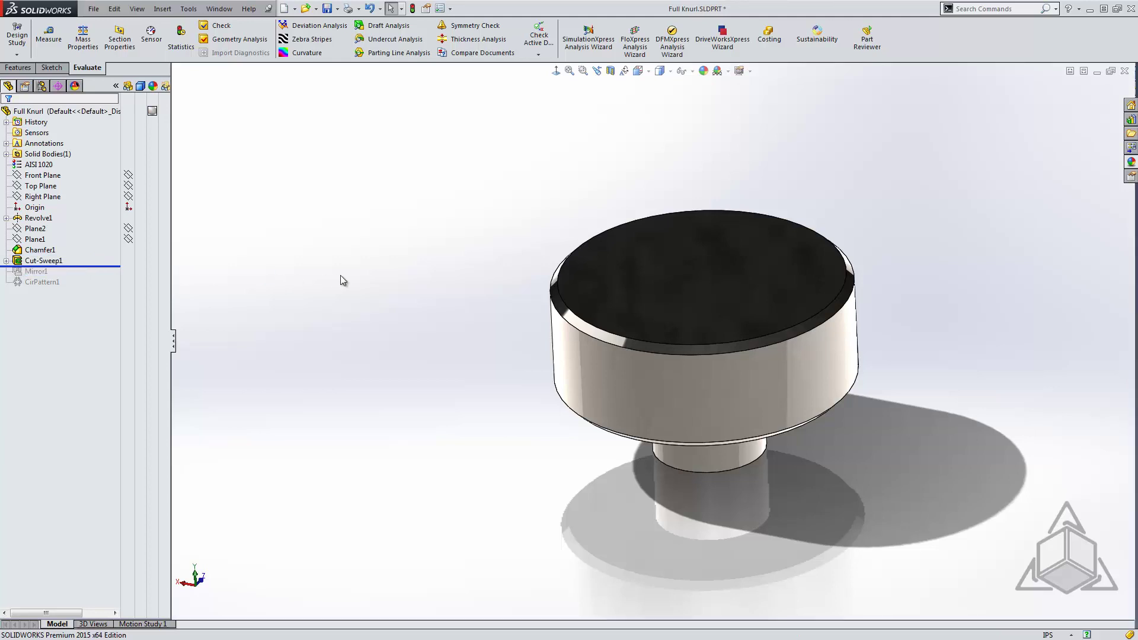
middle_click_drag(391, 274, 645, 577)
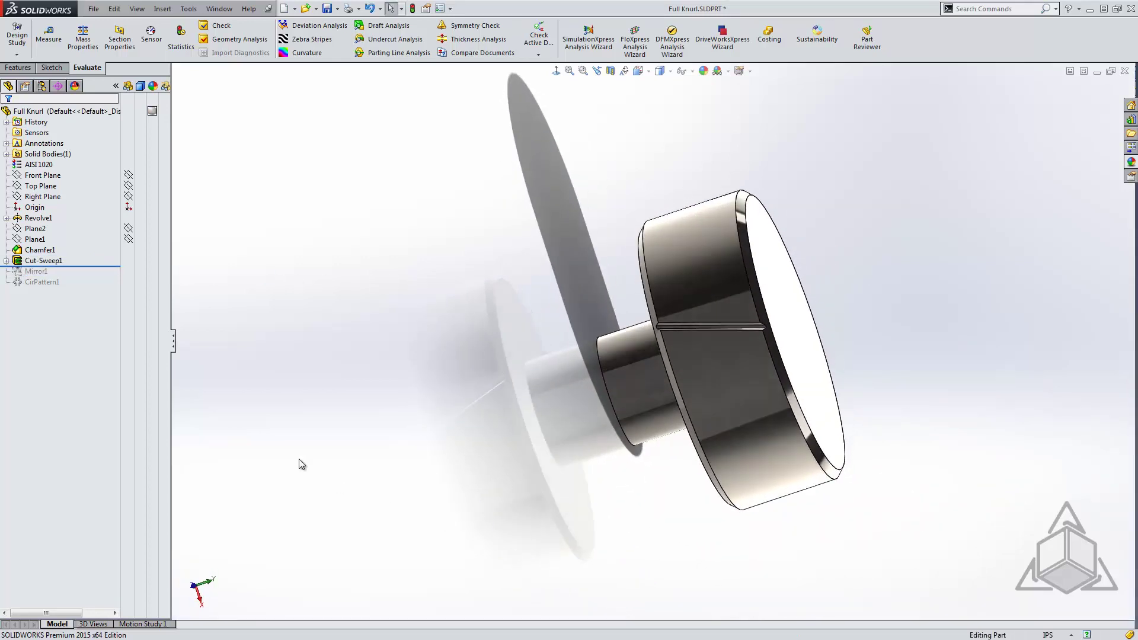
left_click_drag(107, 266, 101, 285)
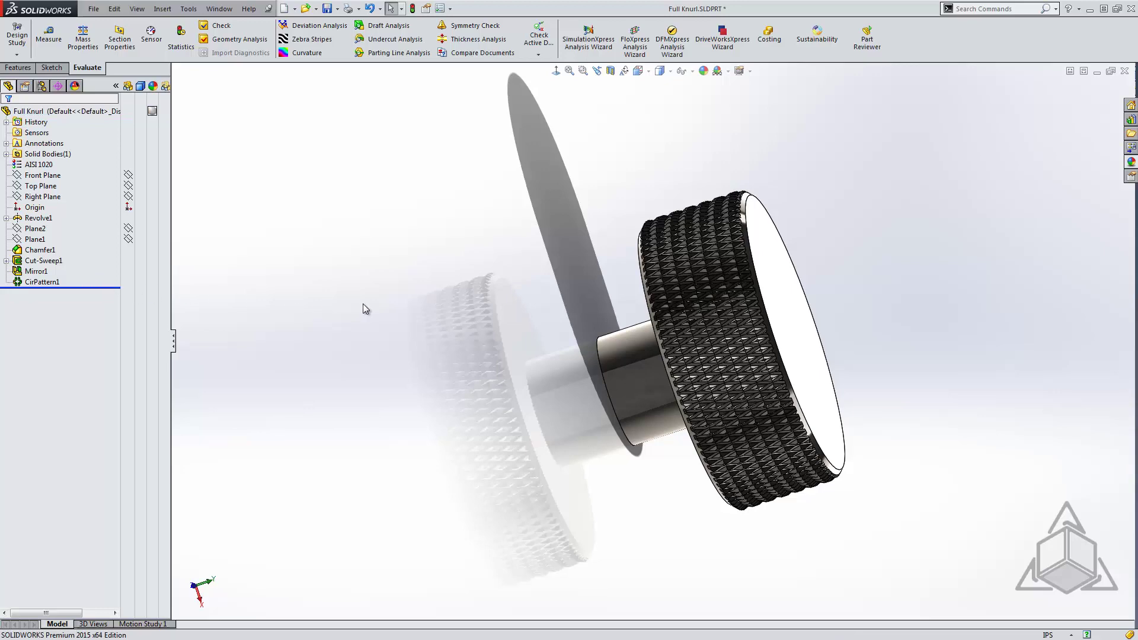
middle_click_drag(374, 304, 250, 190)
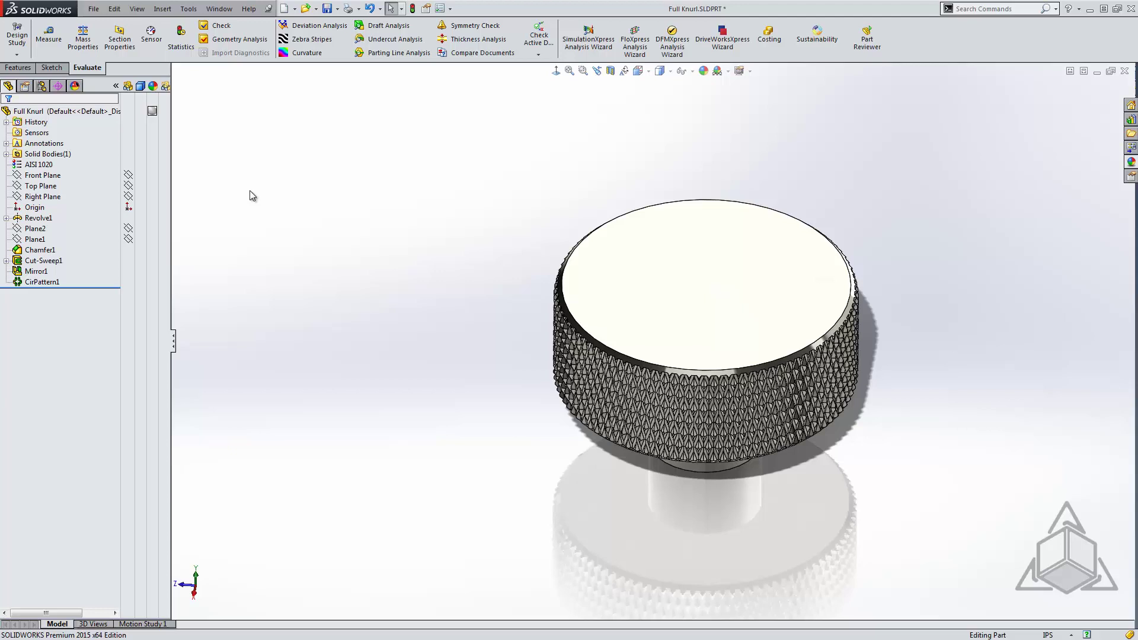
- Switch to Revolved Knurl.SLDPRT, roll it back to Chamfer1, then forward past LPattern1
key("ctrl+Tab")
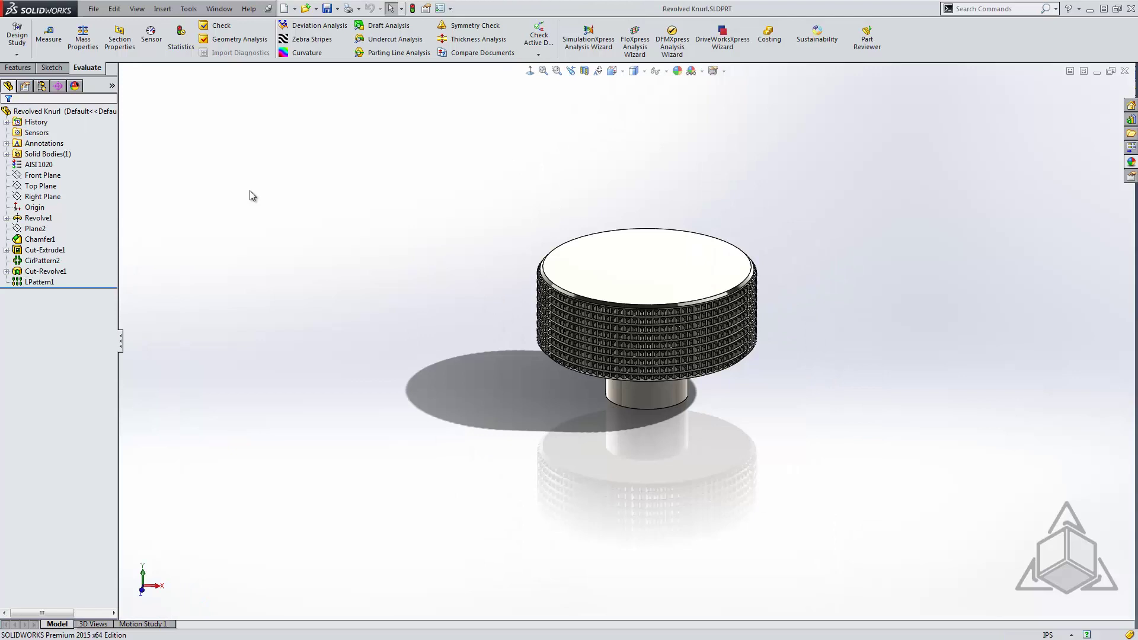
middle_click_drag(501, 394, 492, 361)
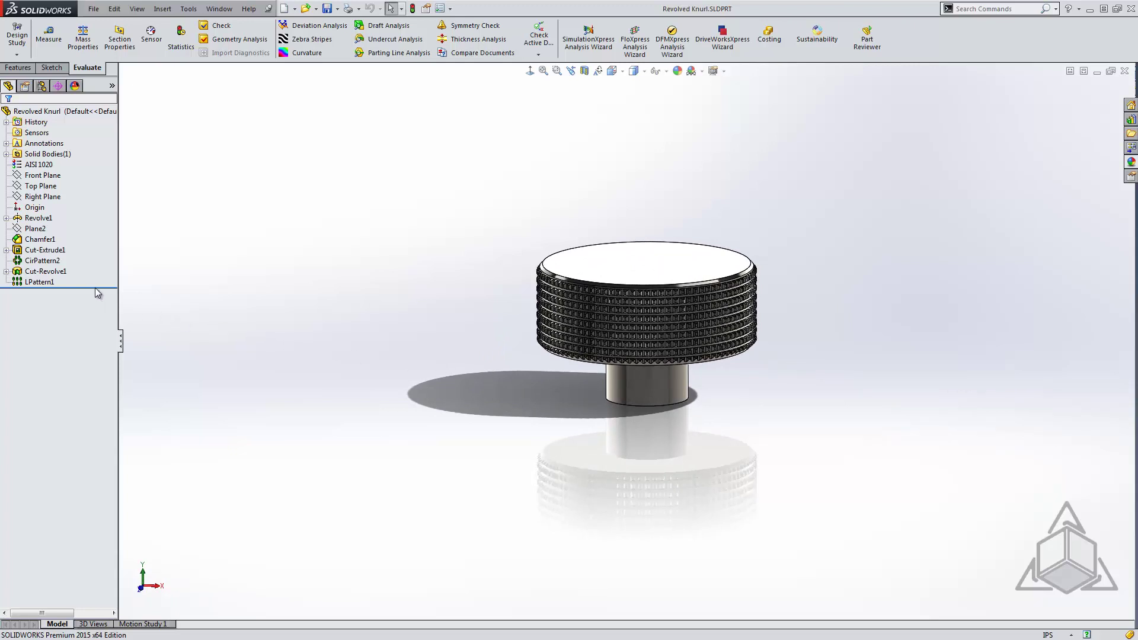
left_click_drag(98, 287, 91, 239)
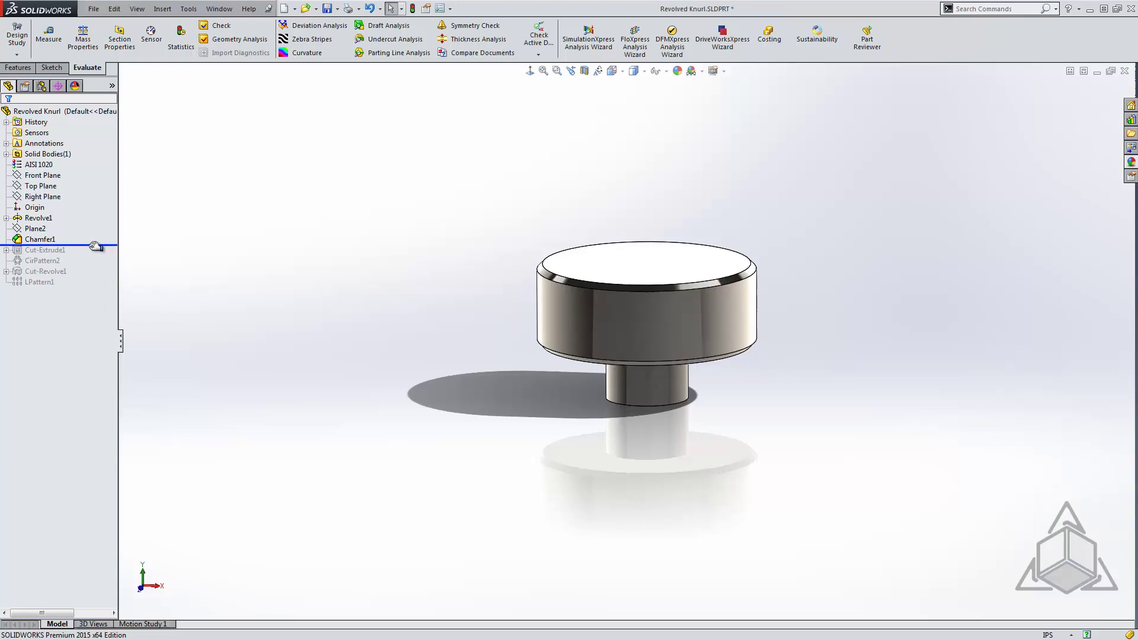
left_click_drag(91, 245, 84, 286)
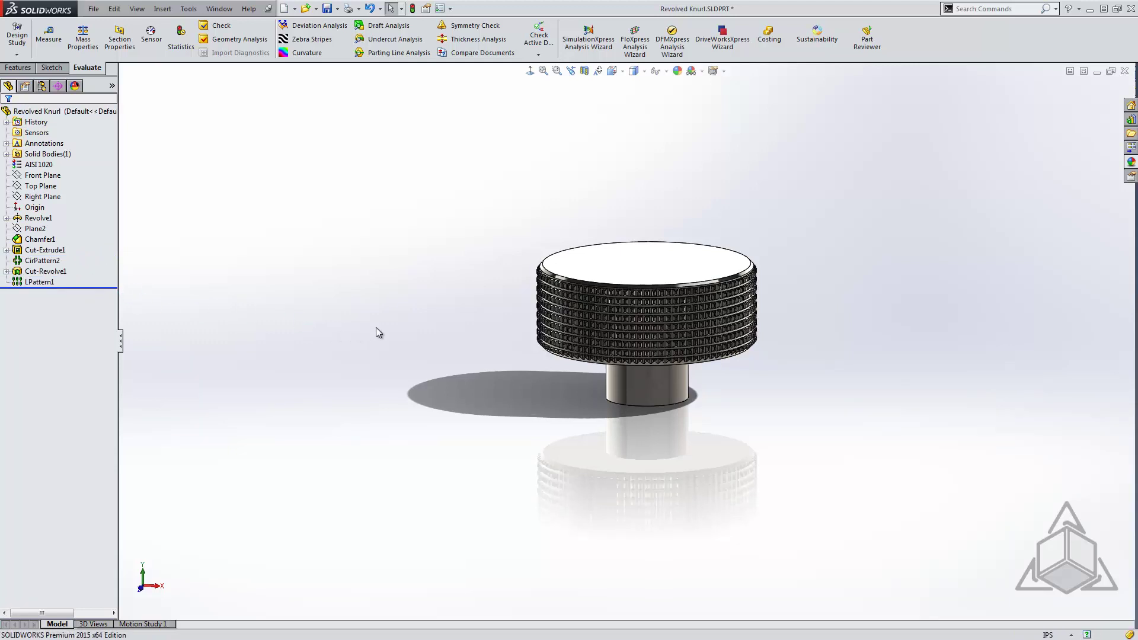
middle_click_drag(376, 332, 364, 362)
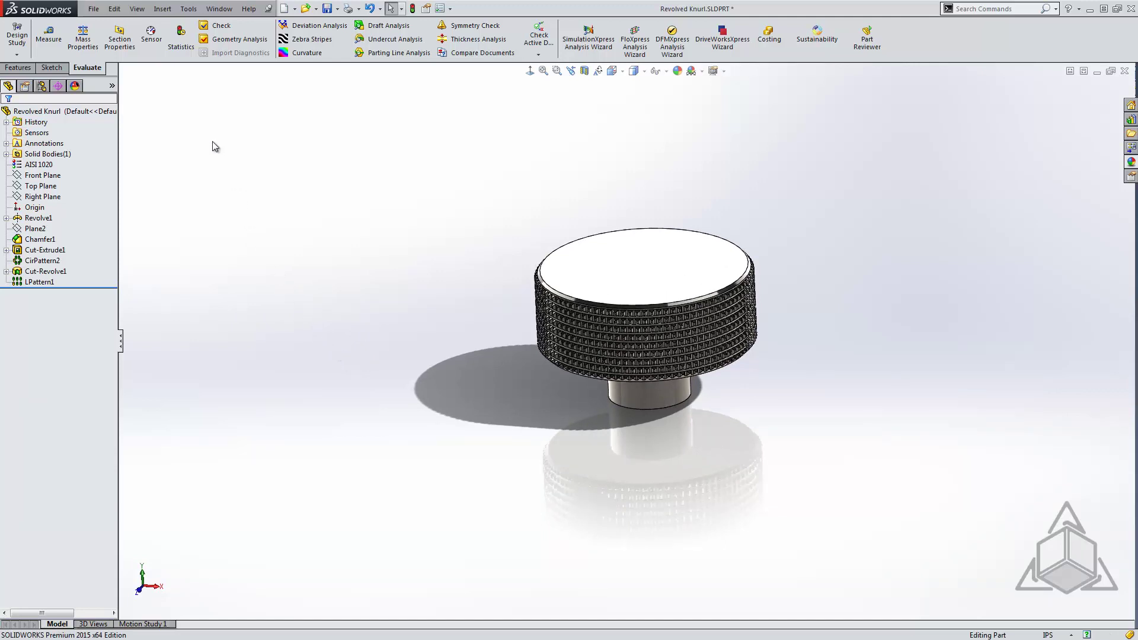
- Read Revolved Knurl's 1.83 s total rebuild time in Statistics, then switch to Texture Knurl.SLDPRT
left_click(181, 38)
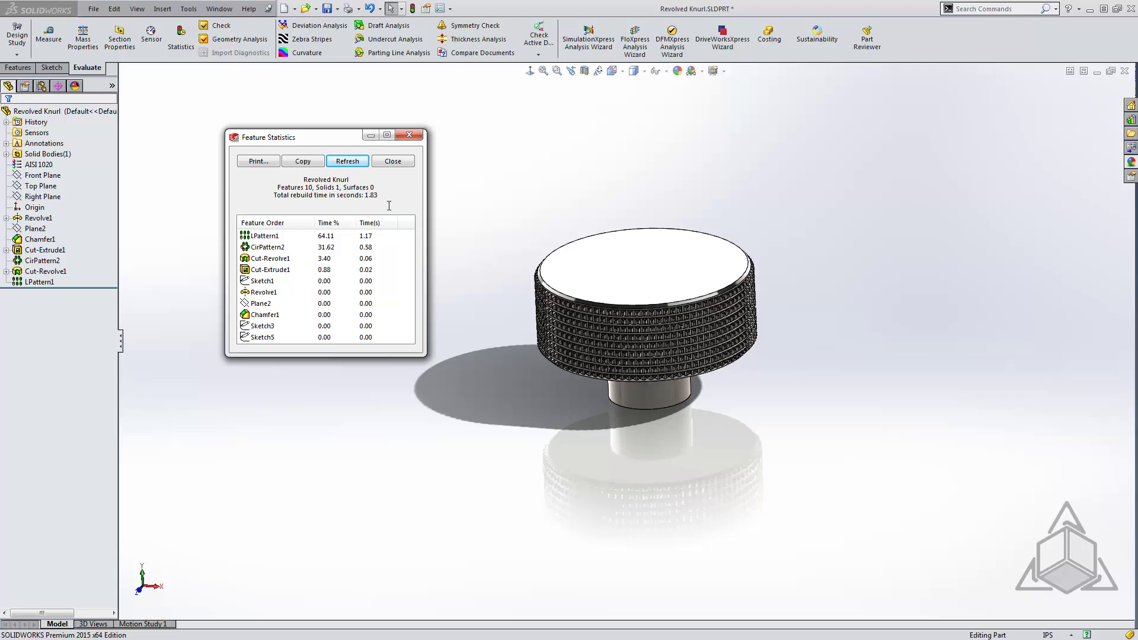
left_click(409, 135)
key("ctrl+Tab")
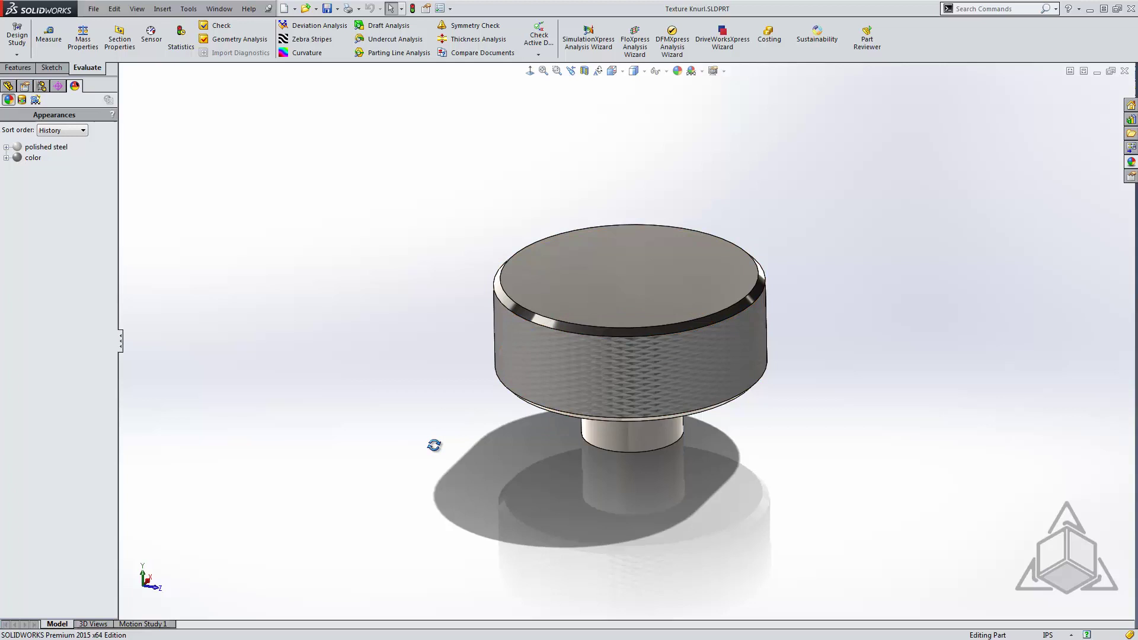
- List Texture Knurl's appearances by History and select the color appearance to highlight the knurled face
middle_click_drag(432, 444, 439, 419)
left_click(8, 86)
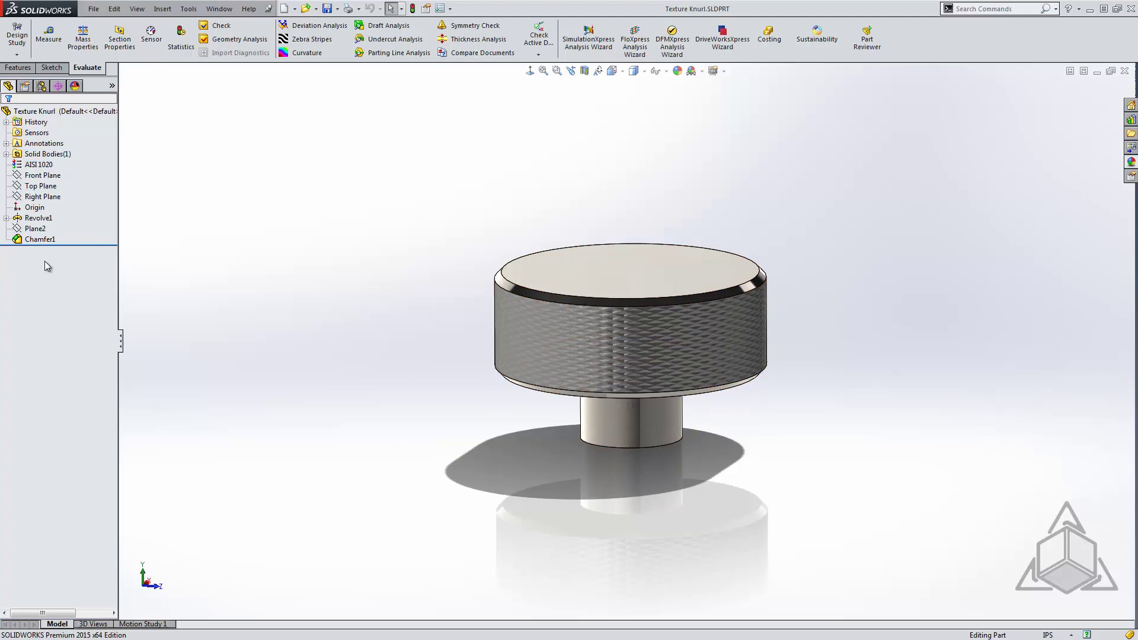
left_click(75, 87)
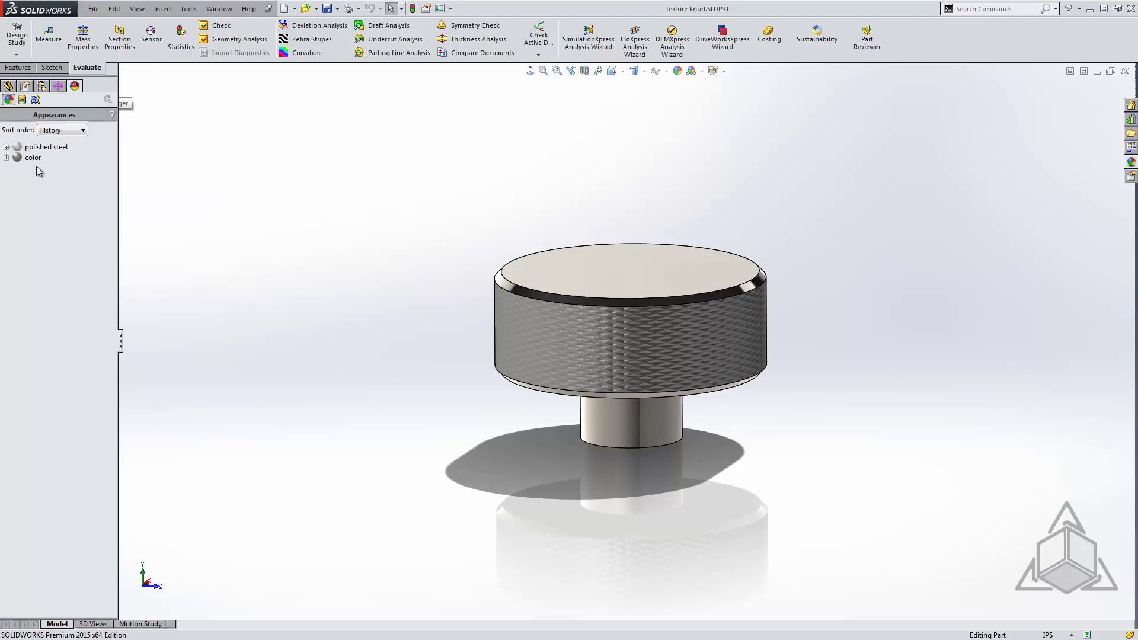
mouse_move(42, 162)
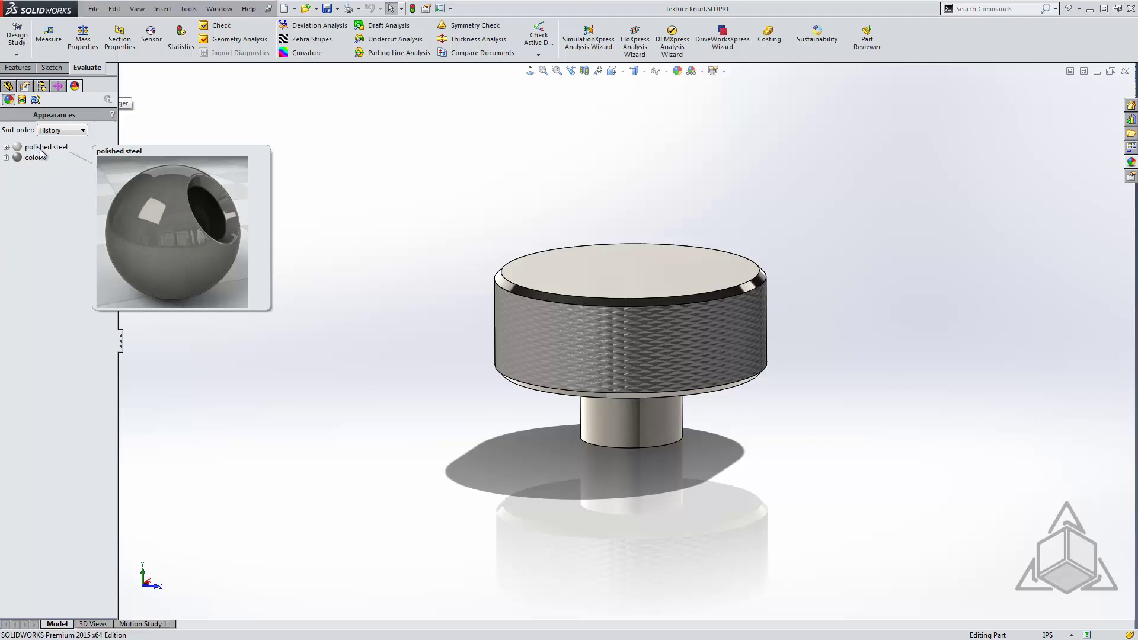
left_click(42, 147)
left_click(29, 158)
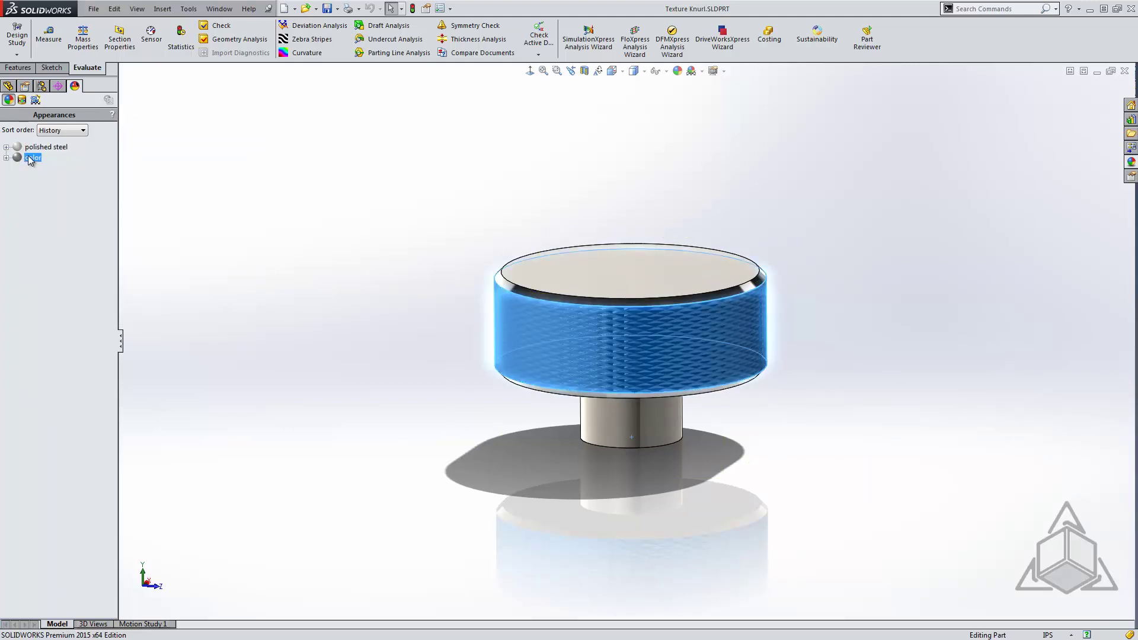
- Remove the color appearance and select the knob's cylindrical side face for a new appearance
right_click(28, 156)
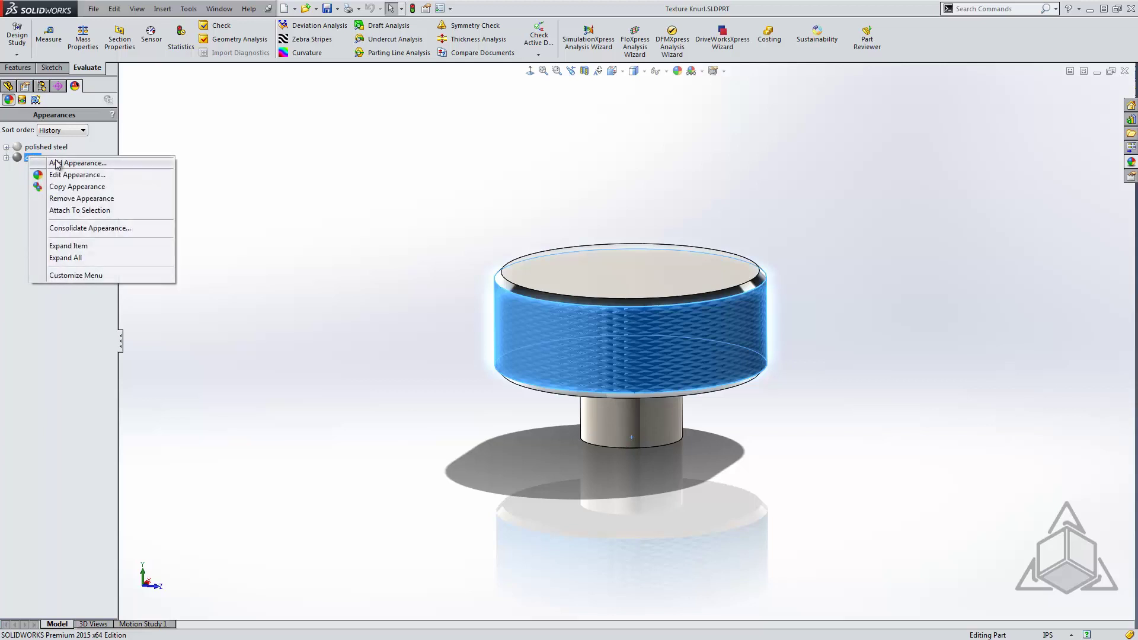
left_click(72, 200)
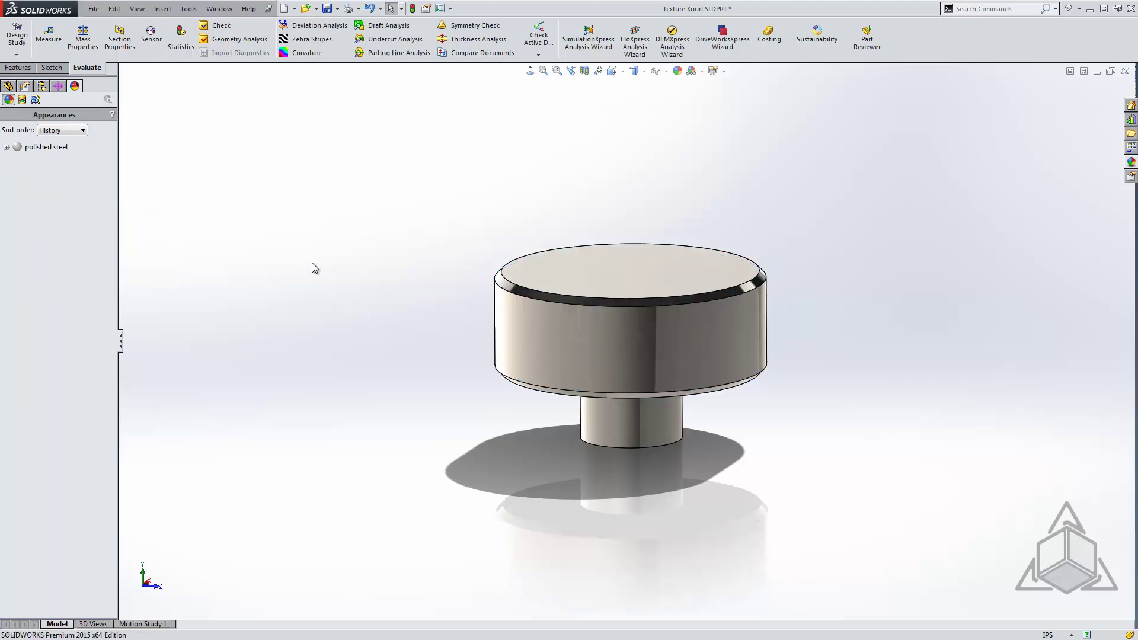
left_click(541, 341)
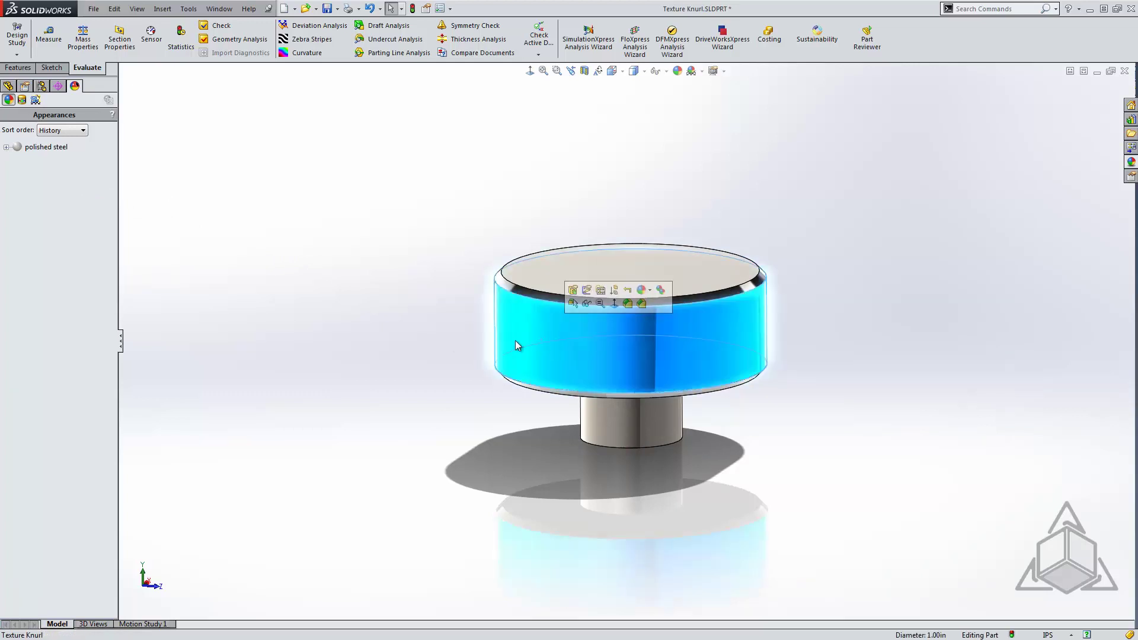
left_click(654, 295)
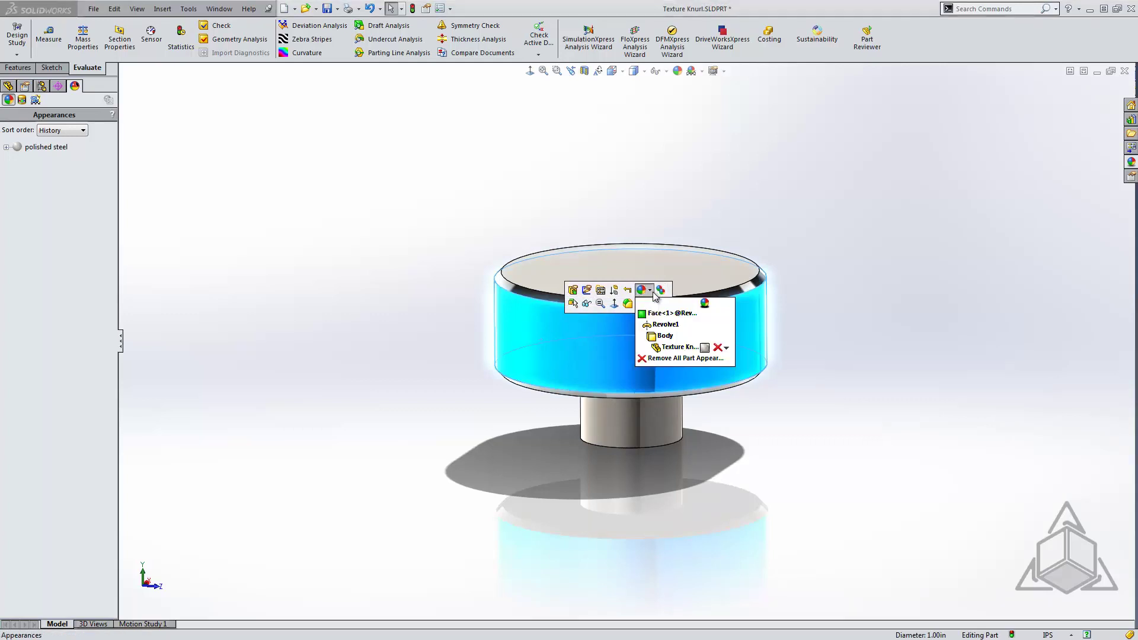
- Apply a Knurled surface finish (90° knurl angle, height cap 1) to the side face's appearance
left_click(649, 322)
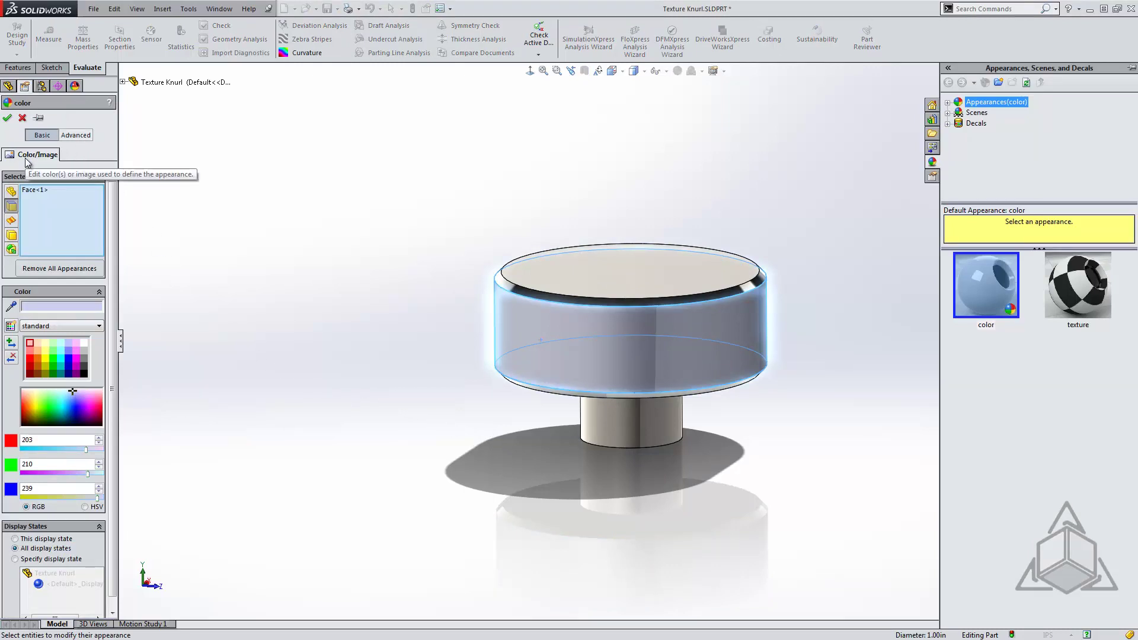
left_click(72, 136)
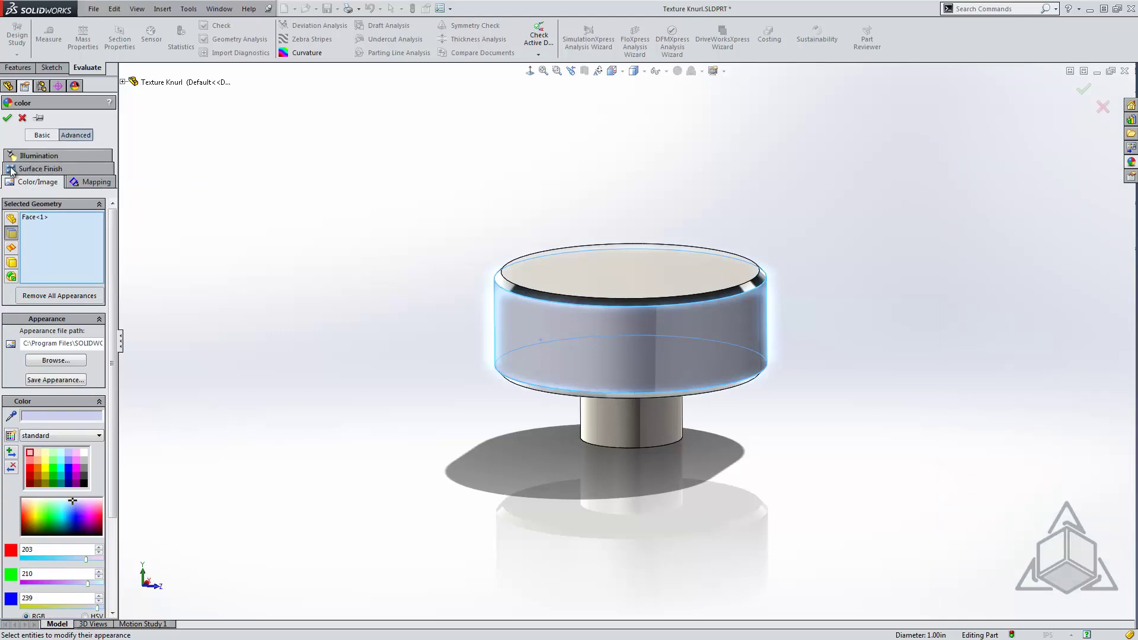
left_click(45, 171)
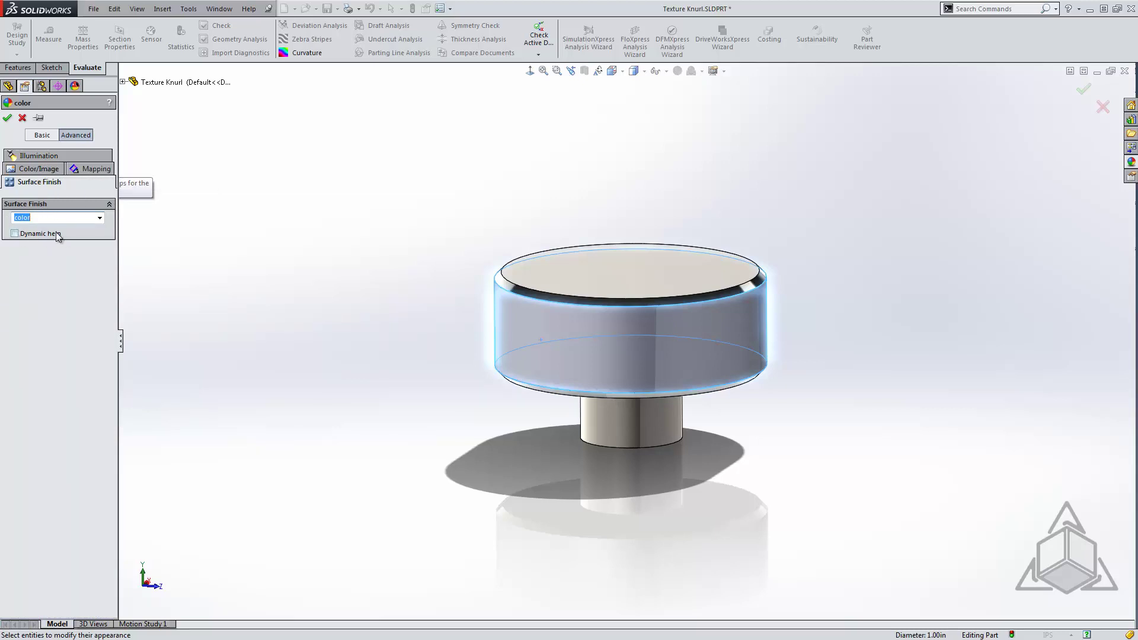
left_click(100, 218)
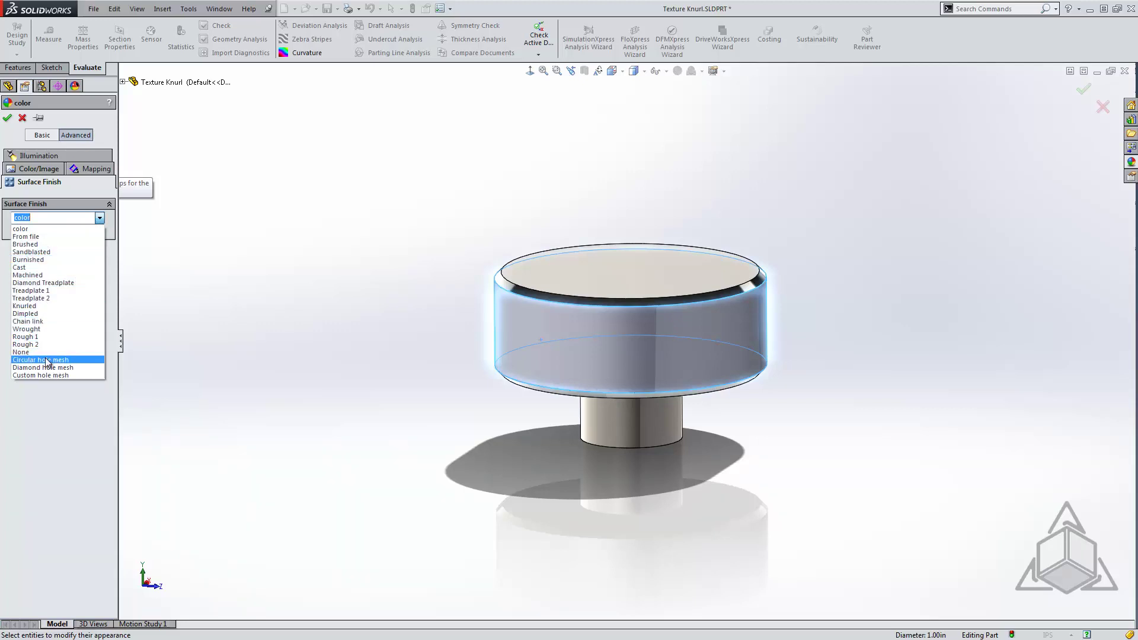
left_click(26, 306)
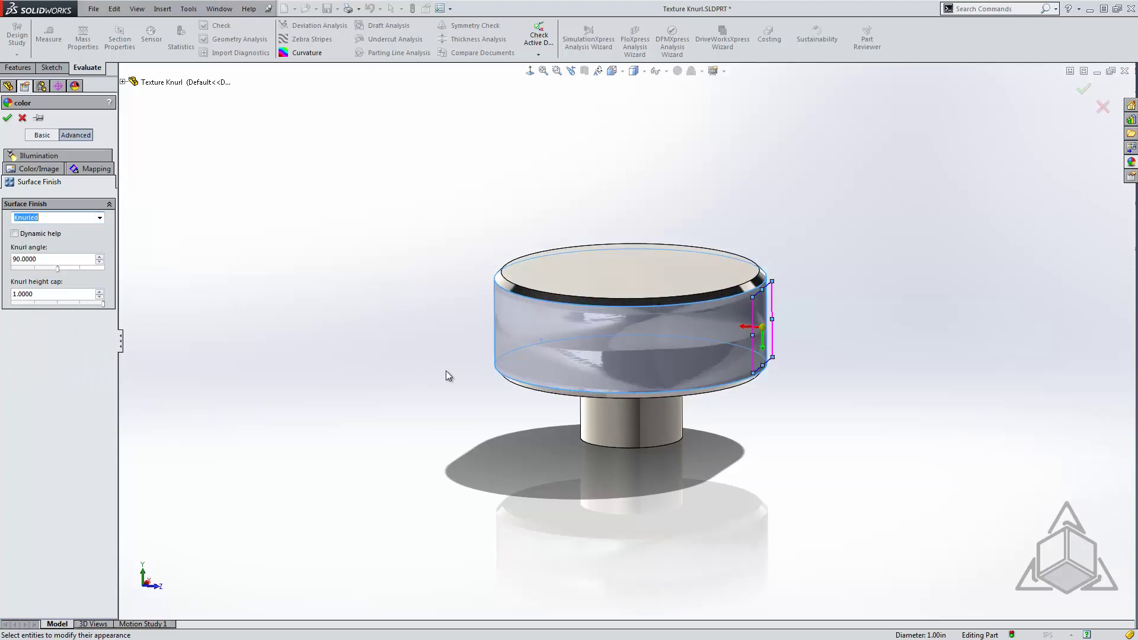
middle_click_drag(700, 415, 593, 361)
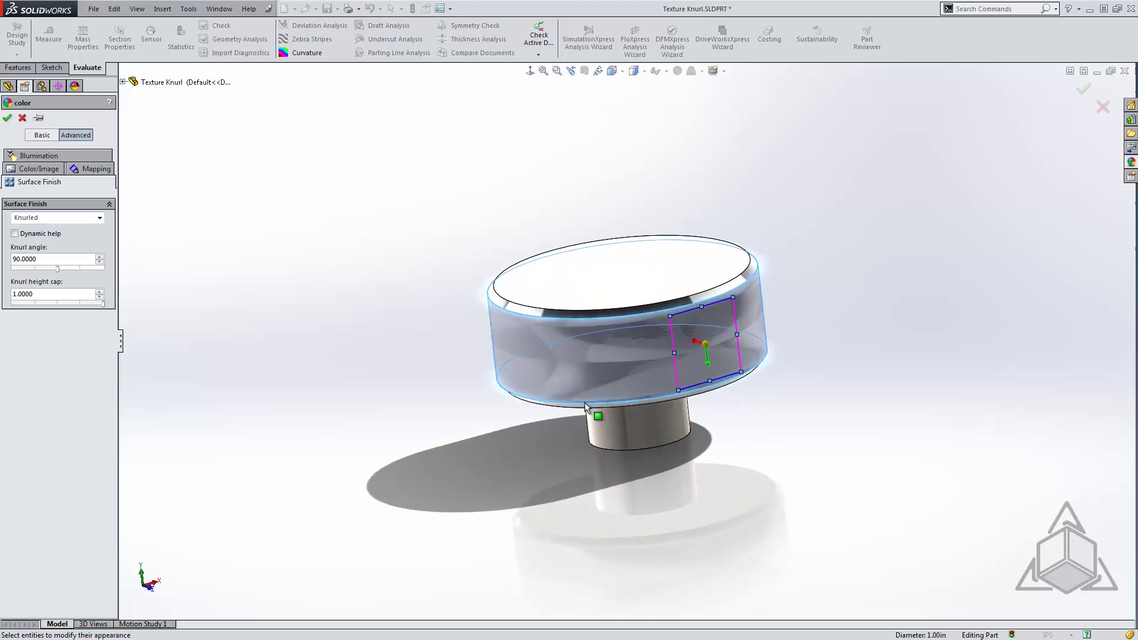
left_click_drag(679, 389, 707, 346)
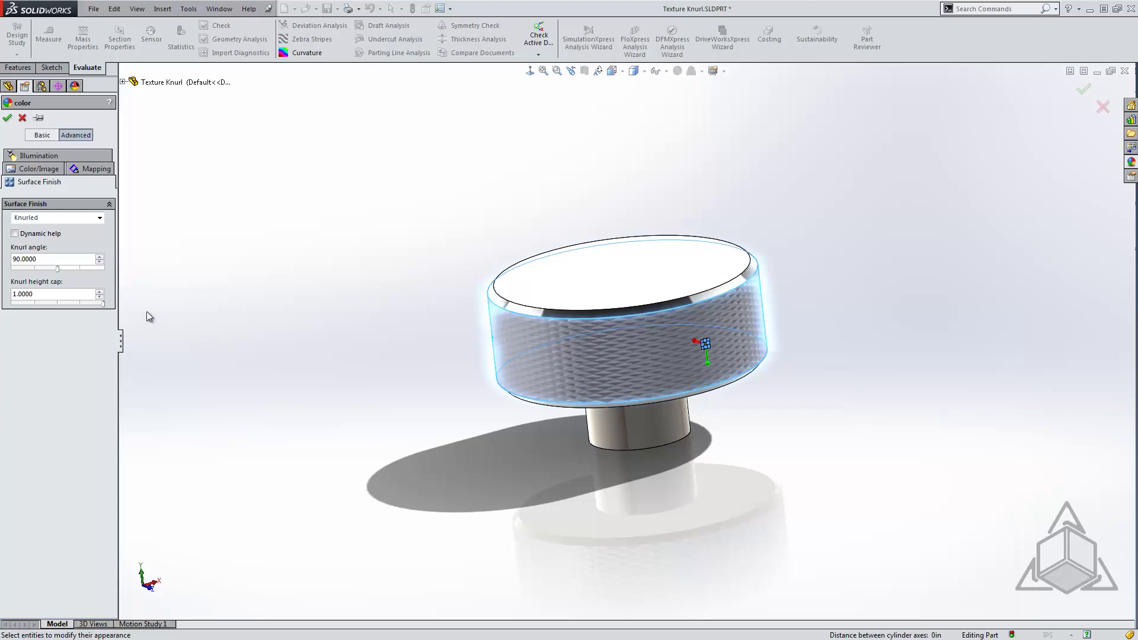
left_click(7, 118)
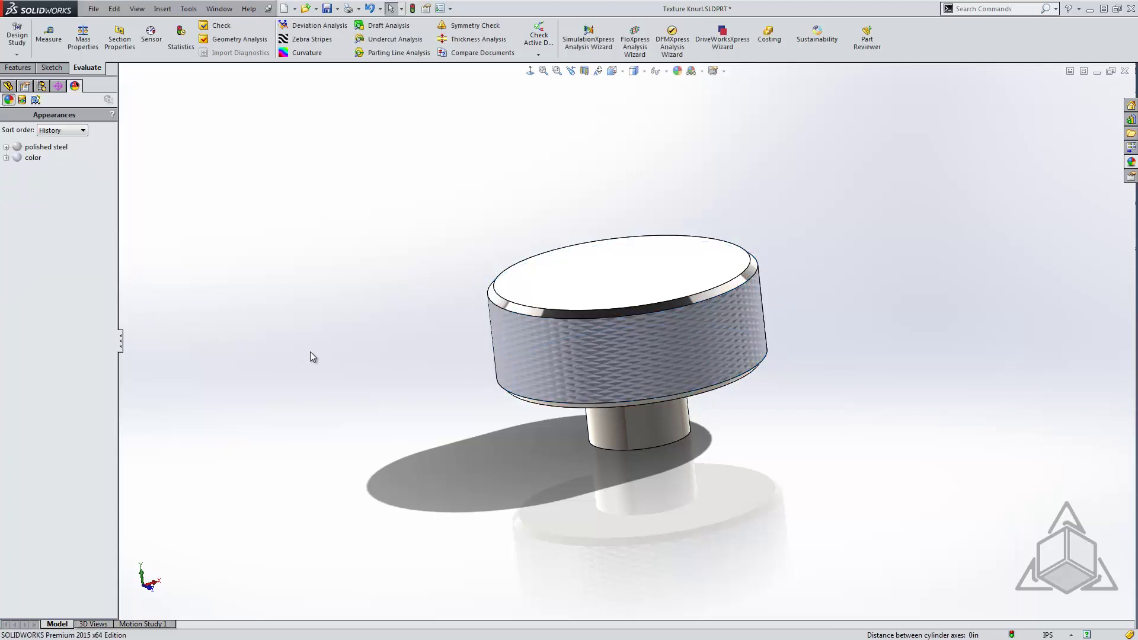
middle_click_drag(478, 501, 567, 468)
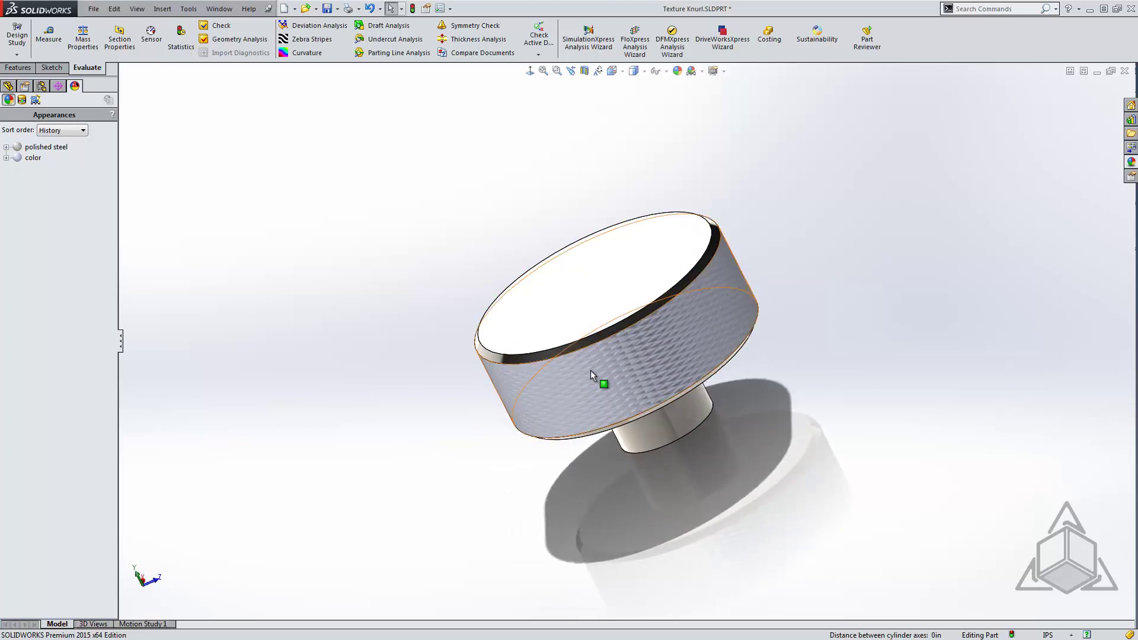
left_click(184, 54)
left_click(577, 336)
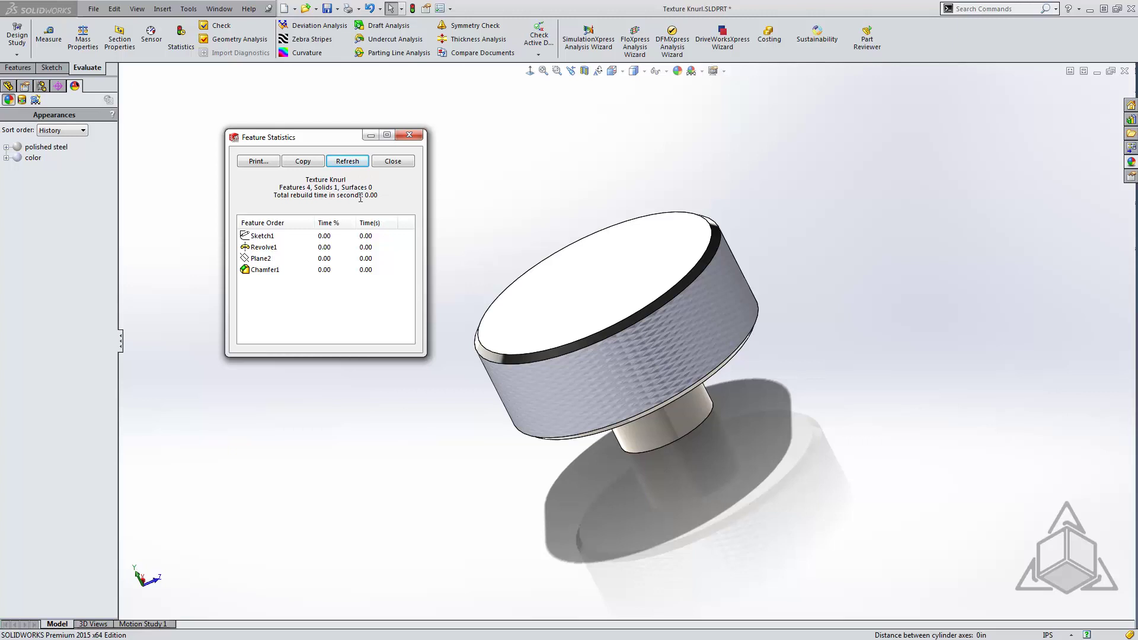
left_click(405, 139)
middle_click_drag(408, 292, 393, 237)
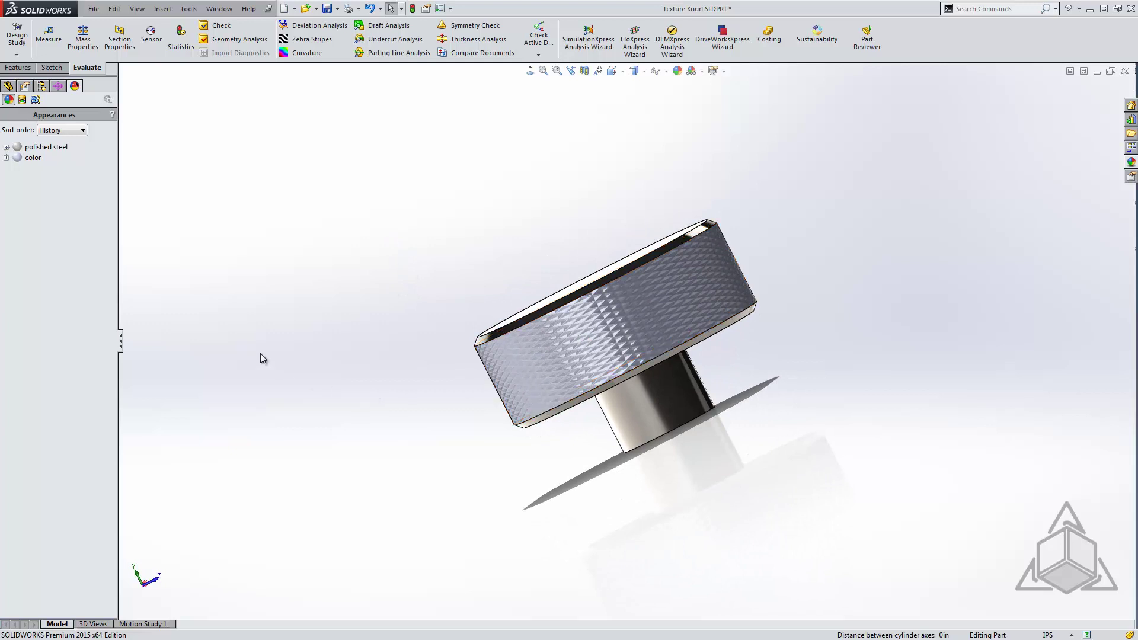
- Change the color appearance to the grey swatch, RGB 128, 128, 128
right_click(33, 157)
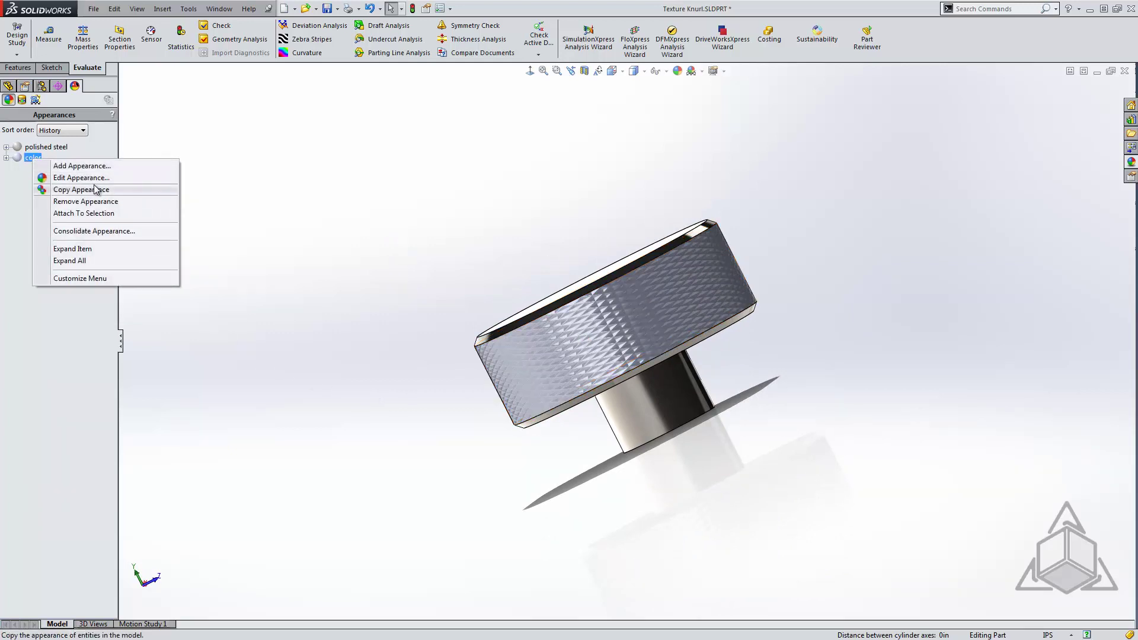
left_click(81, 178)
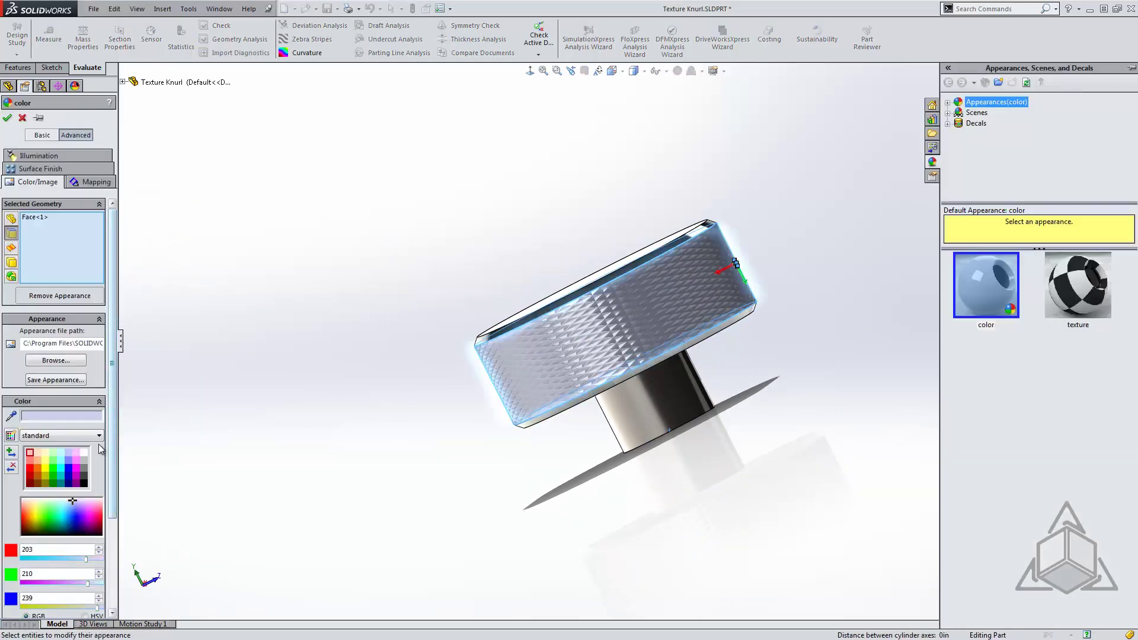
left_click(85, 471)
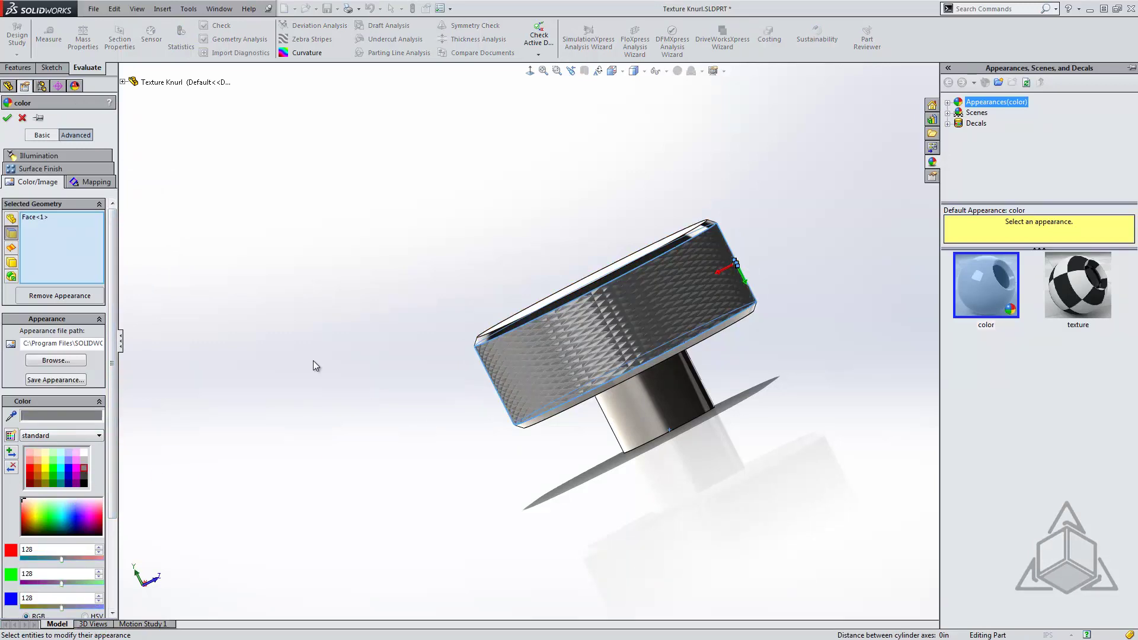
left_click(7, 118)
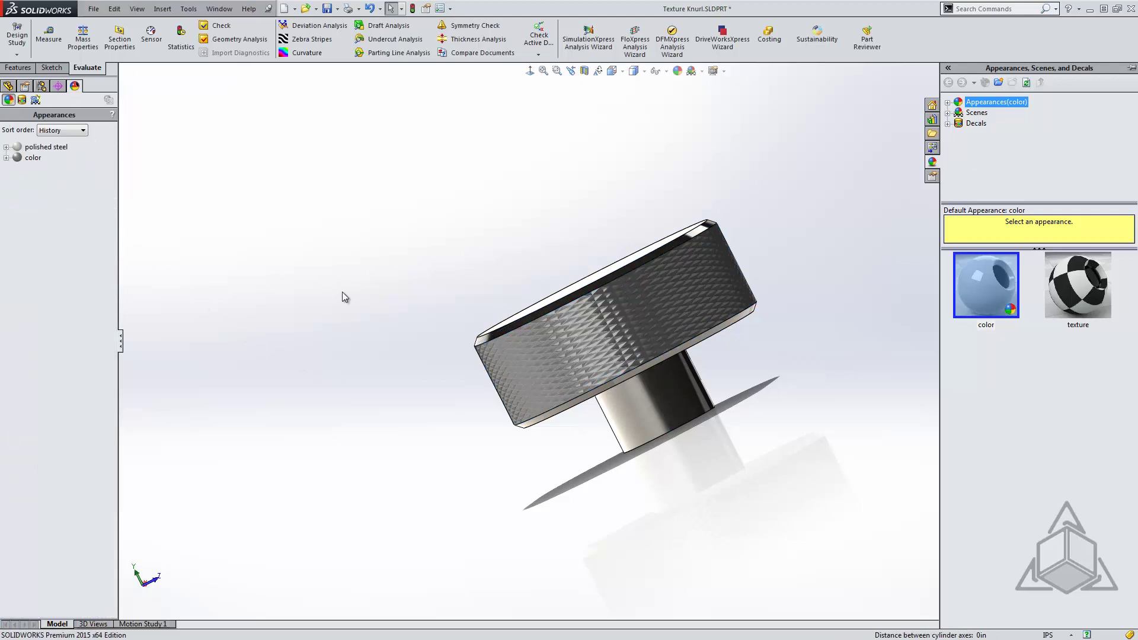
middle_click_drag(462, 402, 432, 330)
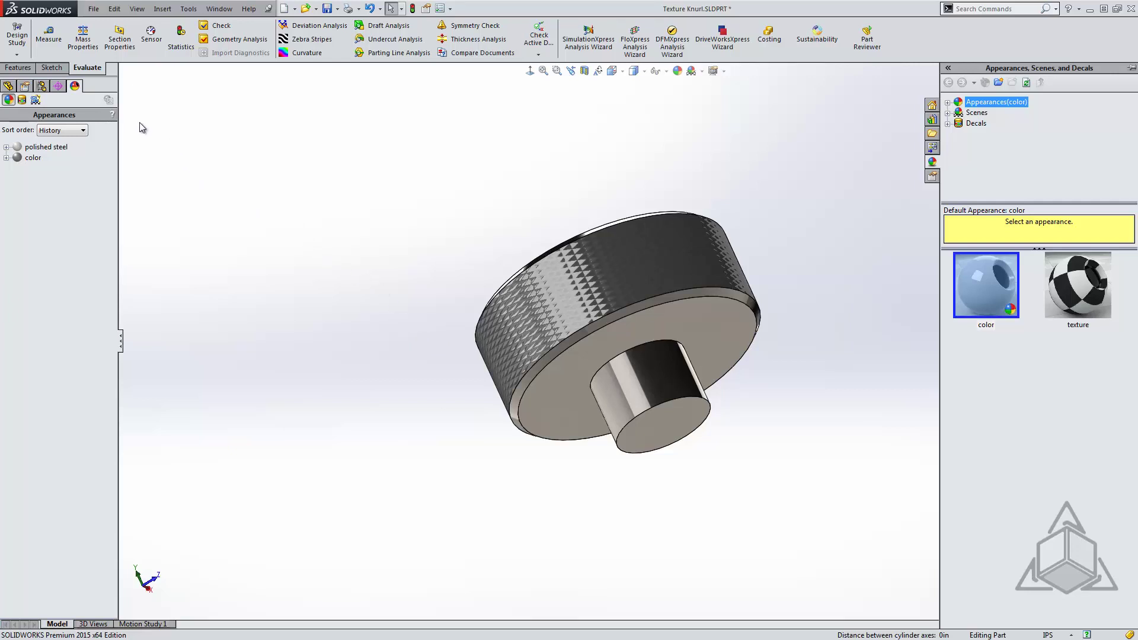
- Show the SOLIDWORKS Add-Ins tab and load PhotoView 360
right_click(78, 72)
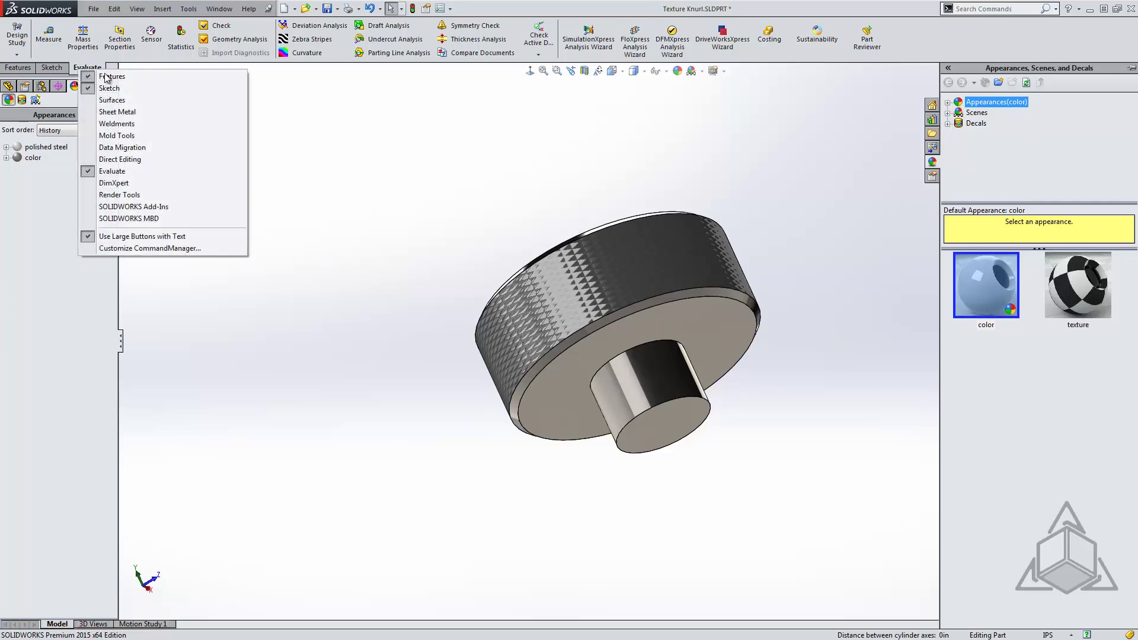
left_click(135, 206)
left_click(144, 67)
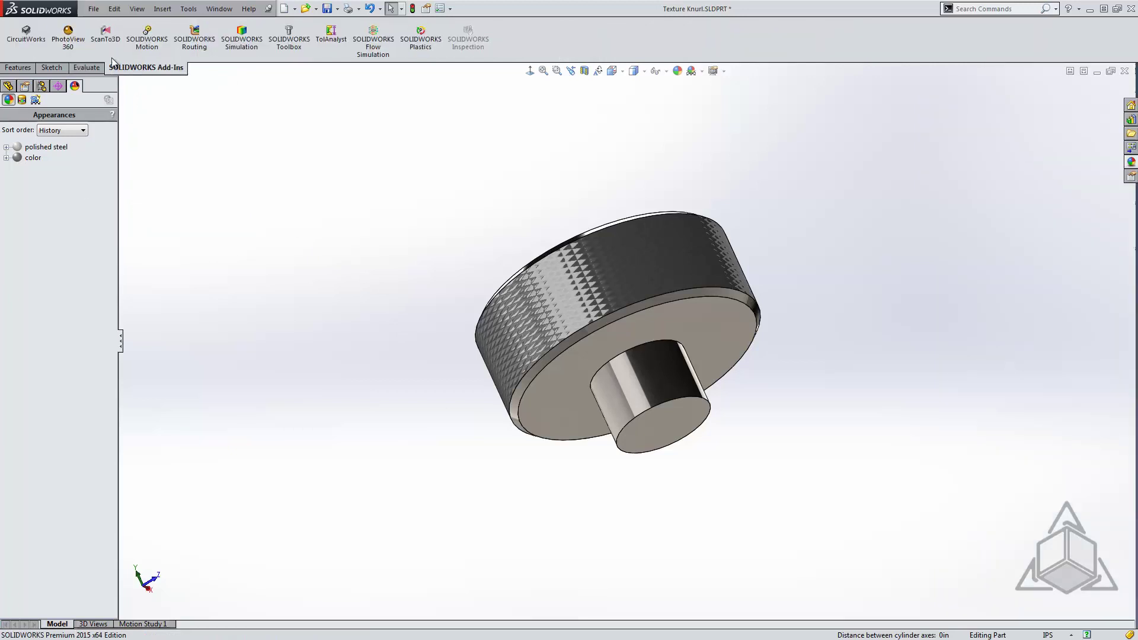
left_click(69, 43)
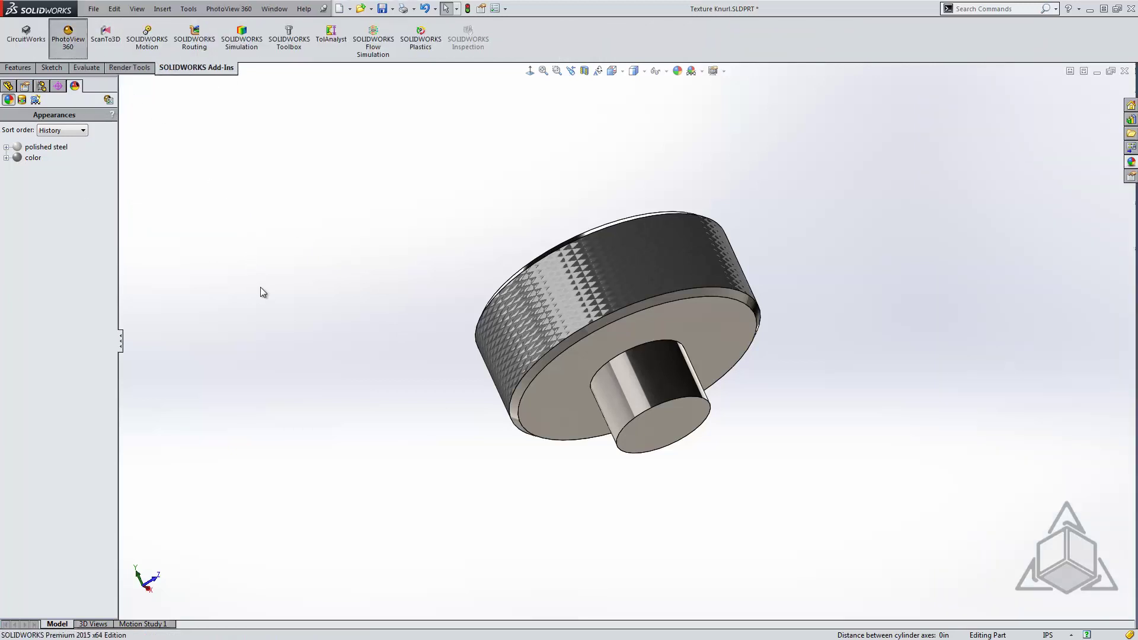
- Place a render region over the knurled side and run the Integrated Preview briefly
left_click(137, 70)
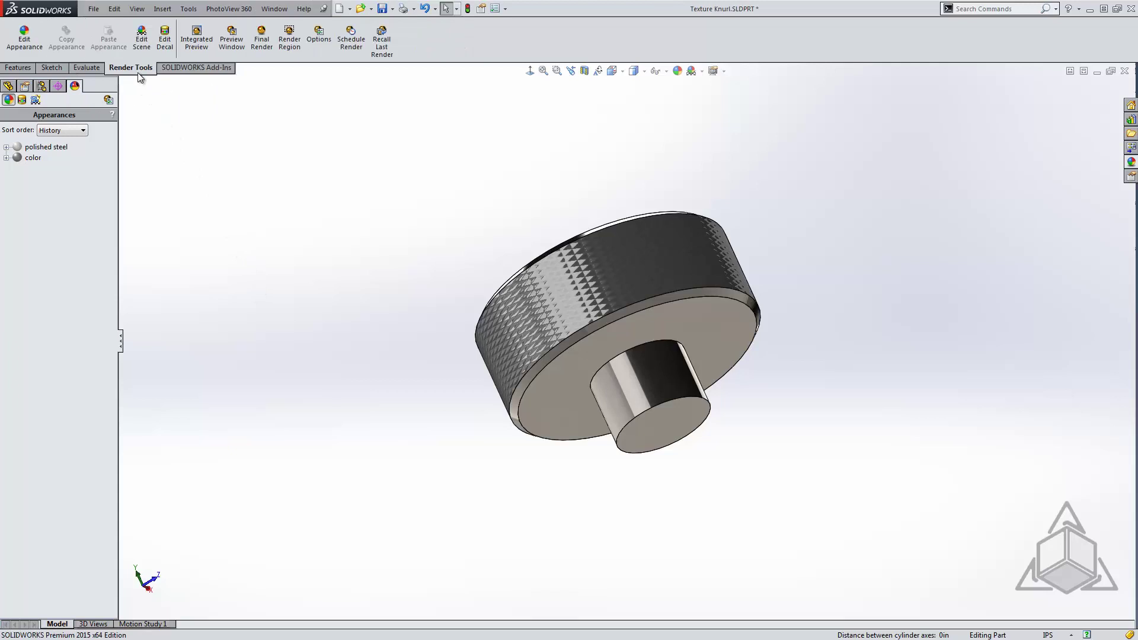
left_click(289, 41)
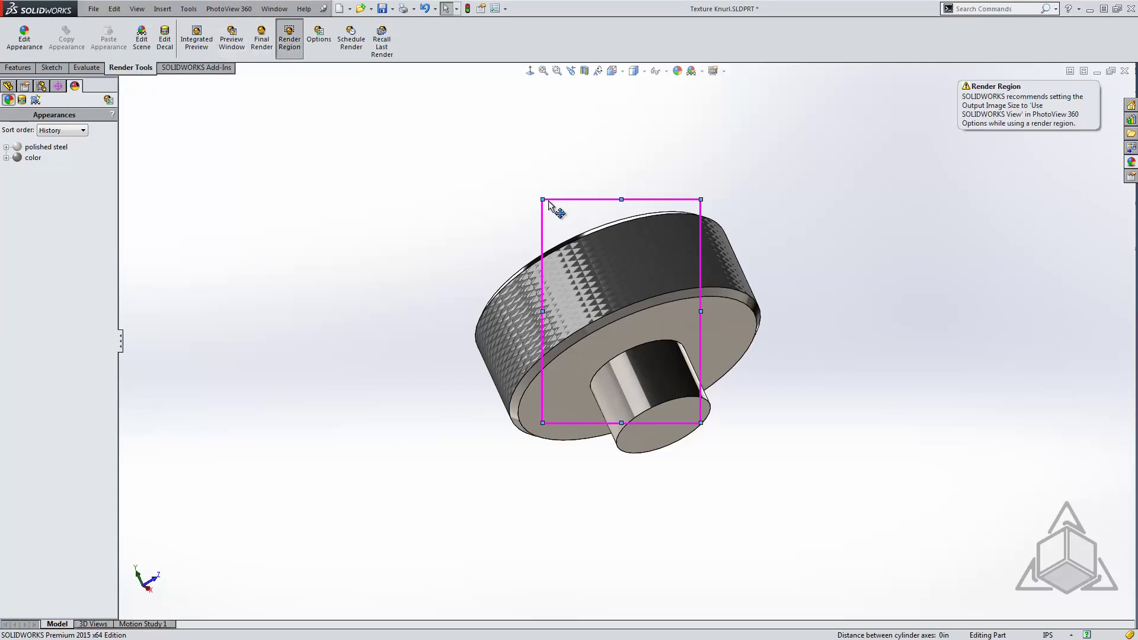
left_click_drag(549, 202, 517, 208)
scroll(569, 262, "down", 4)
scroll(570, 262, "down", 2)
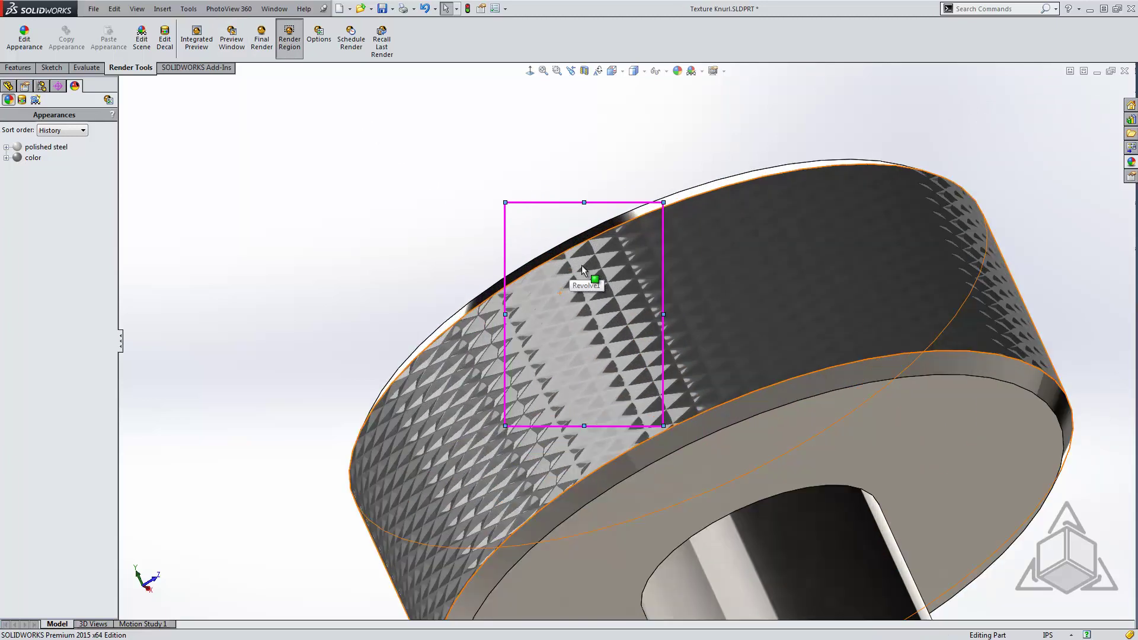
left_click(190, 55)
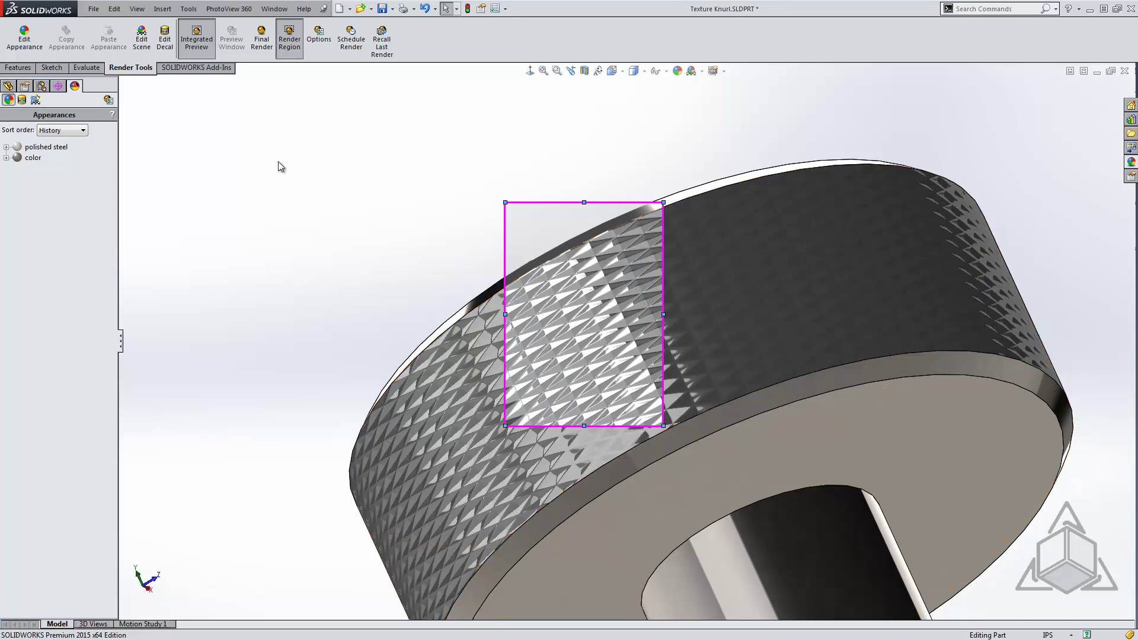
left_click(202, 50)
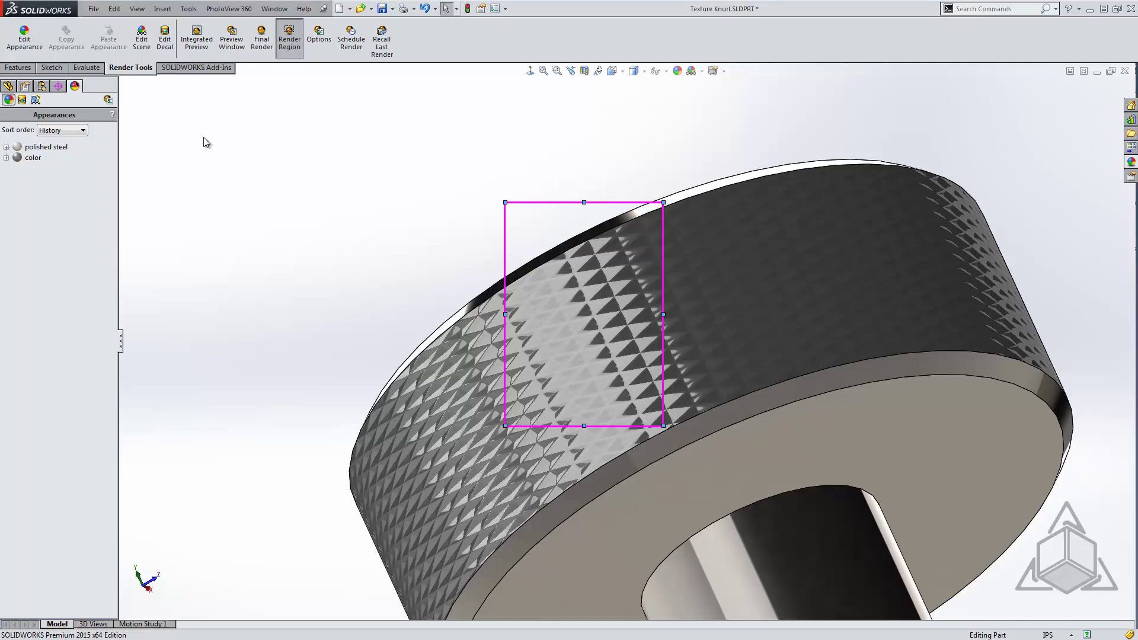
- Enable Displacement mapping in the color appearance's PhotoView Surface Finish settings
right_click(20, 160)
left_click(61, 180)
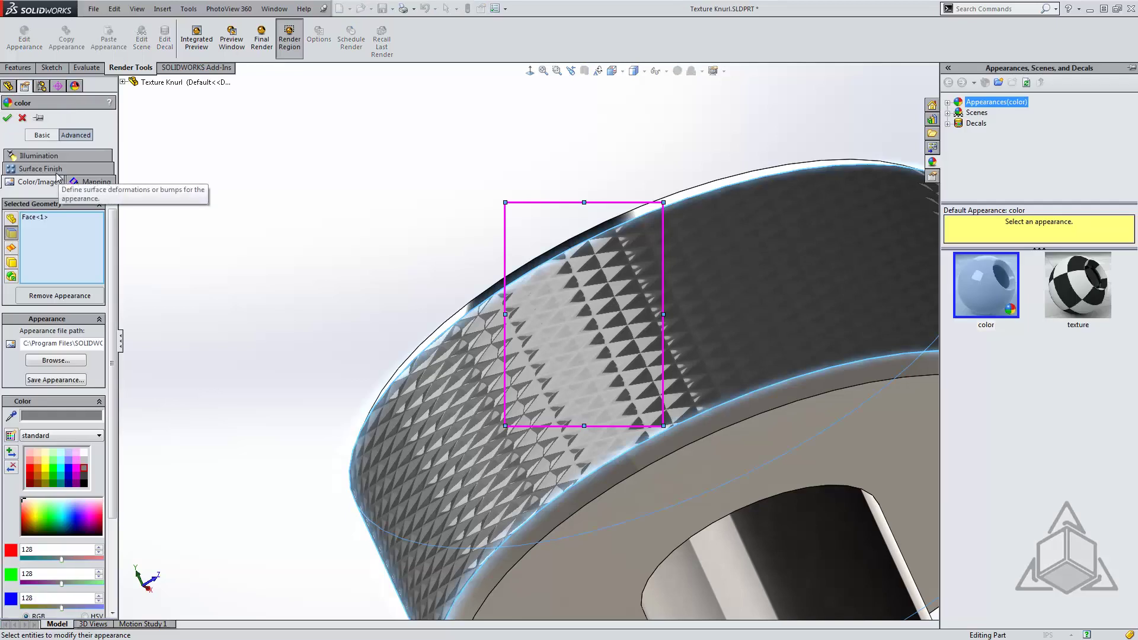
left_click(57, 172)
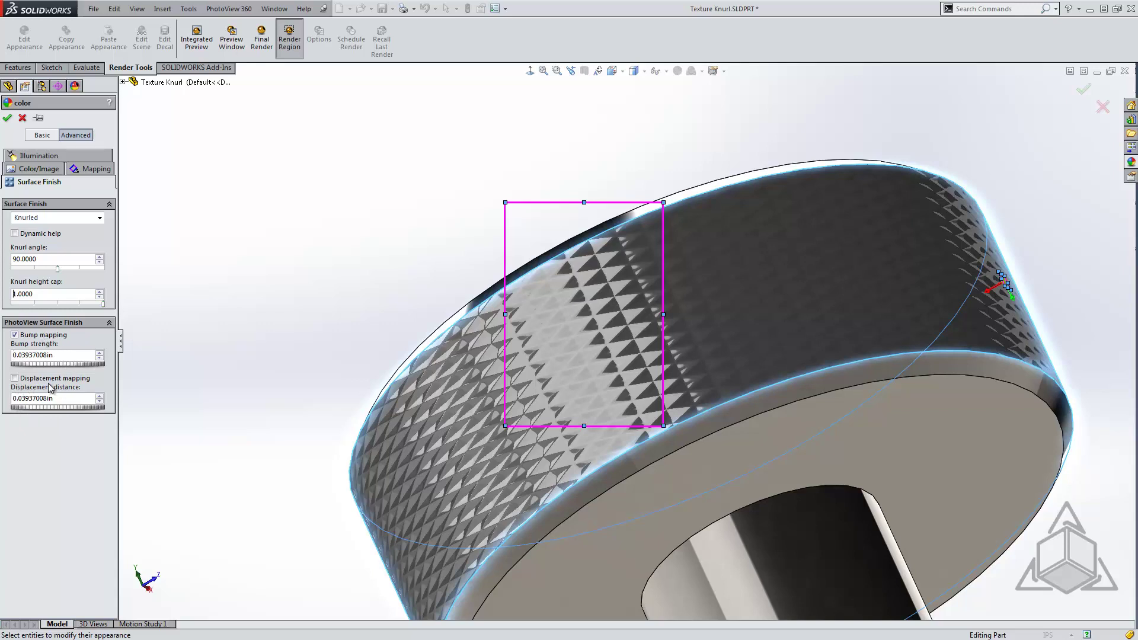
left_click(15, 379)
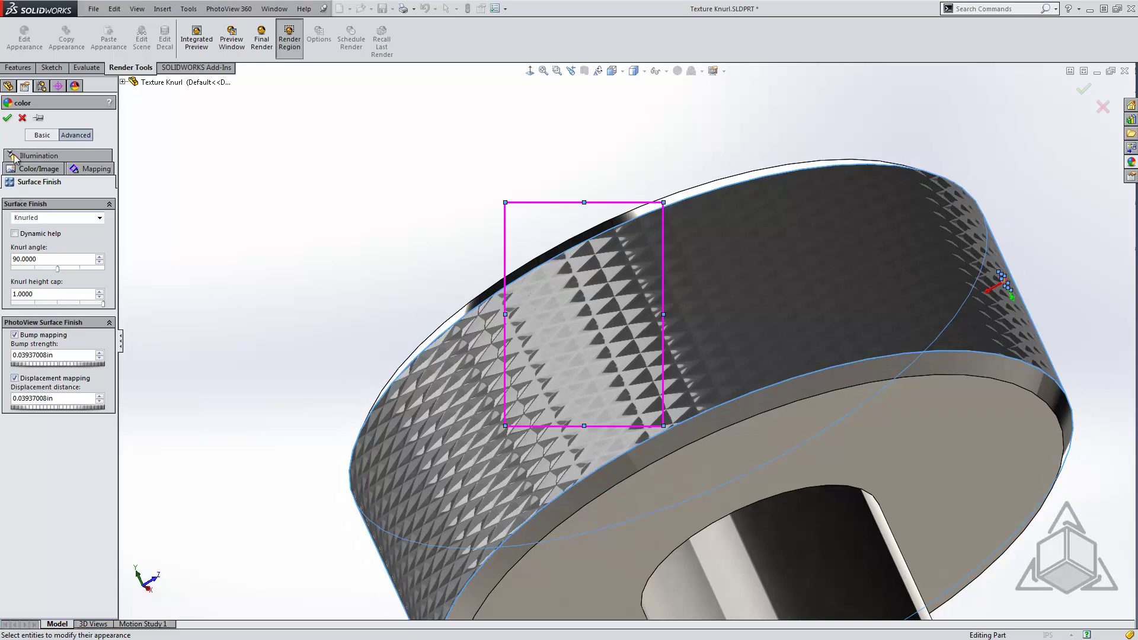
left_click(7, 118)
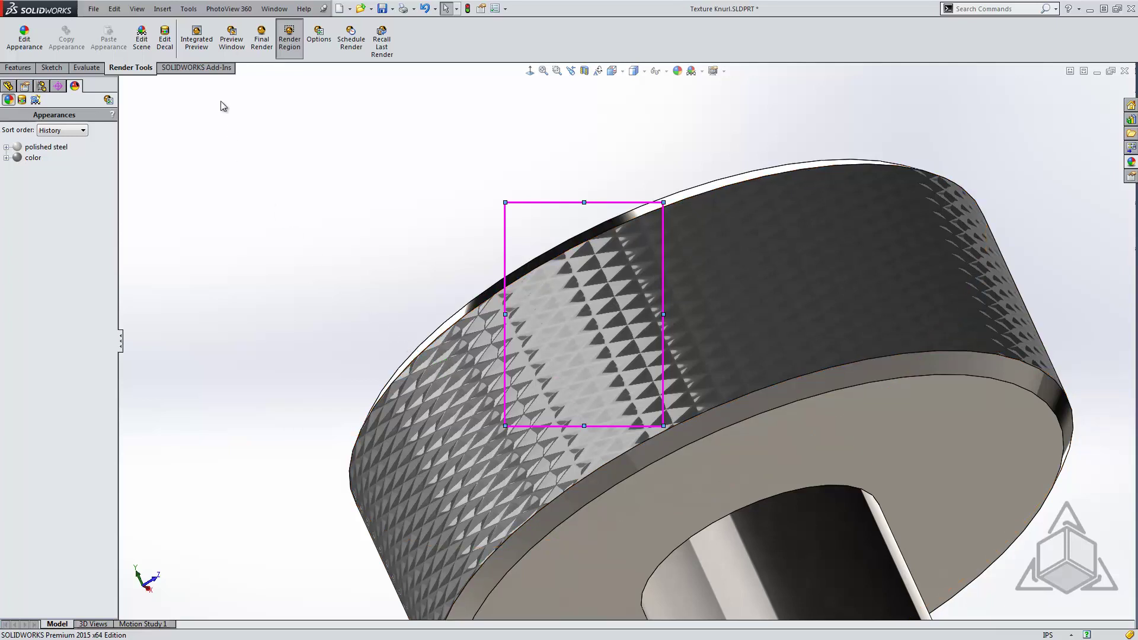
- Render the Integrated Preview with the region moved down-right over the knurl, then stop it
left_click(197, 40)
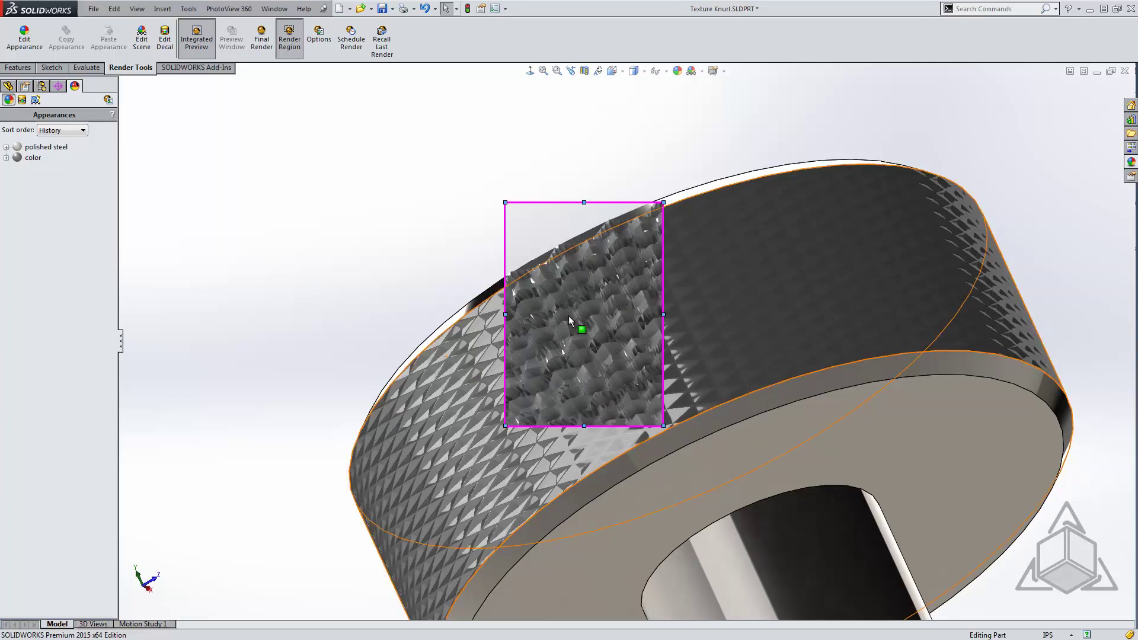
scroll(568, 315, "up", 2)
scroll(568, 316, "up", 2)
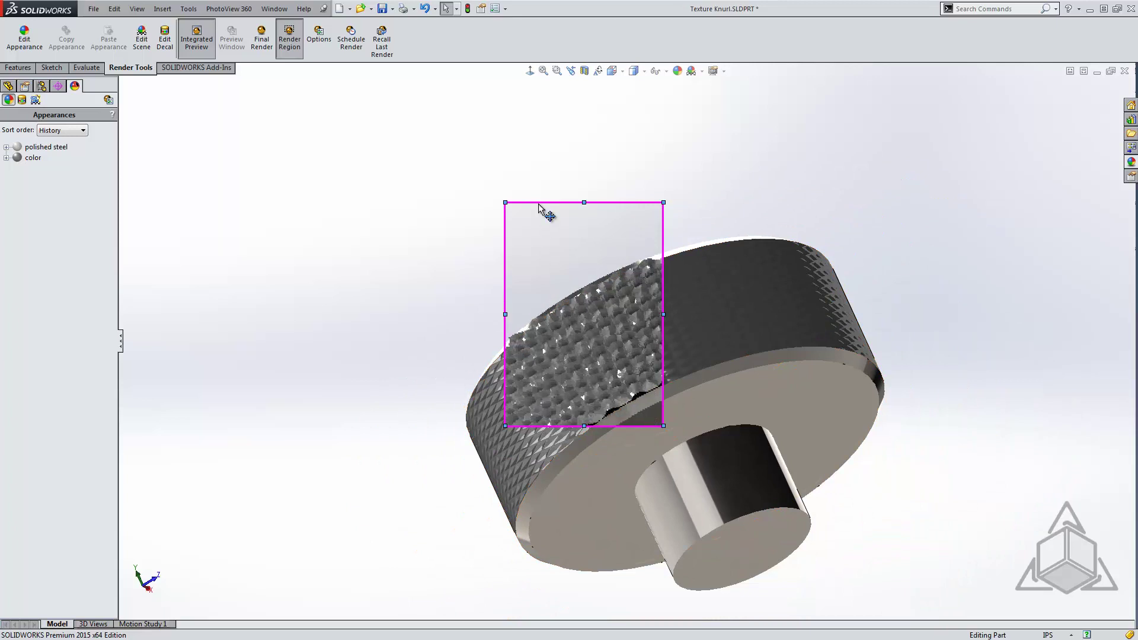
left_click_drag(560, 230, 587, 263)
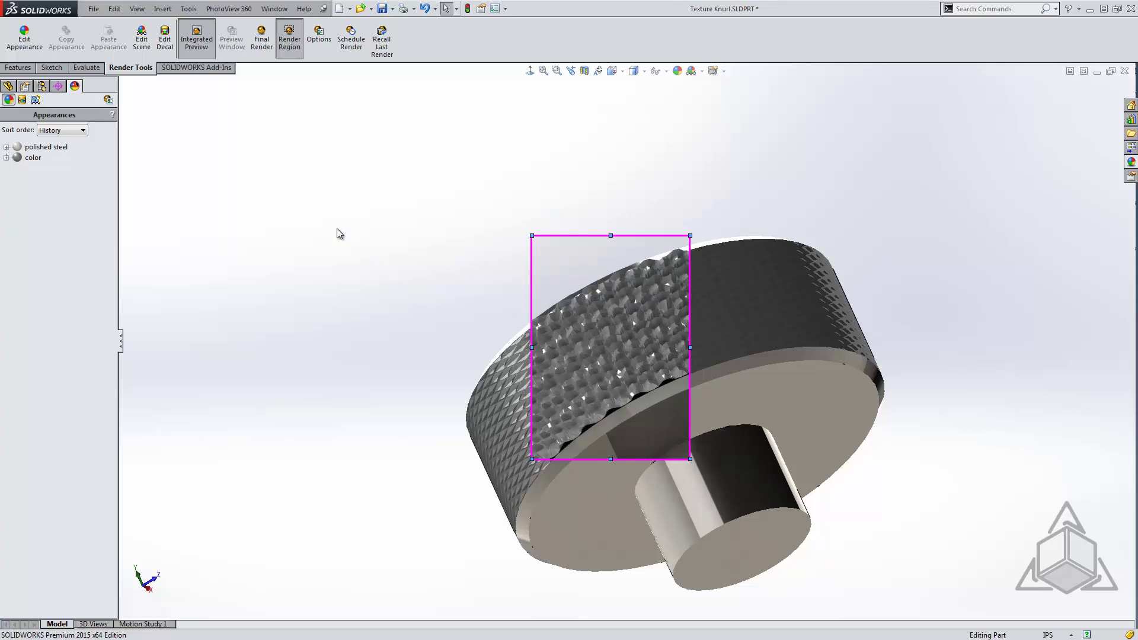
left_click(202, 53)
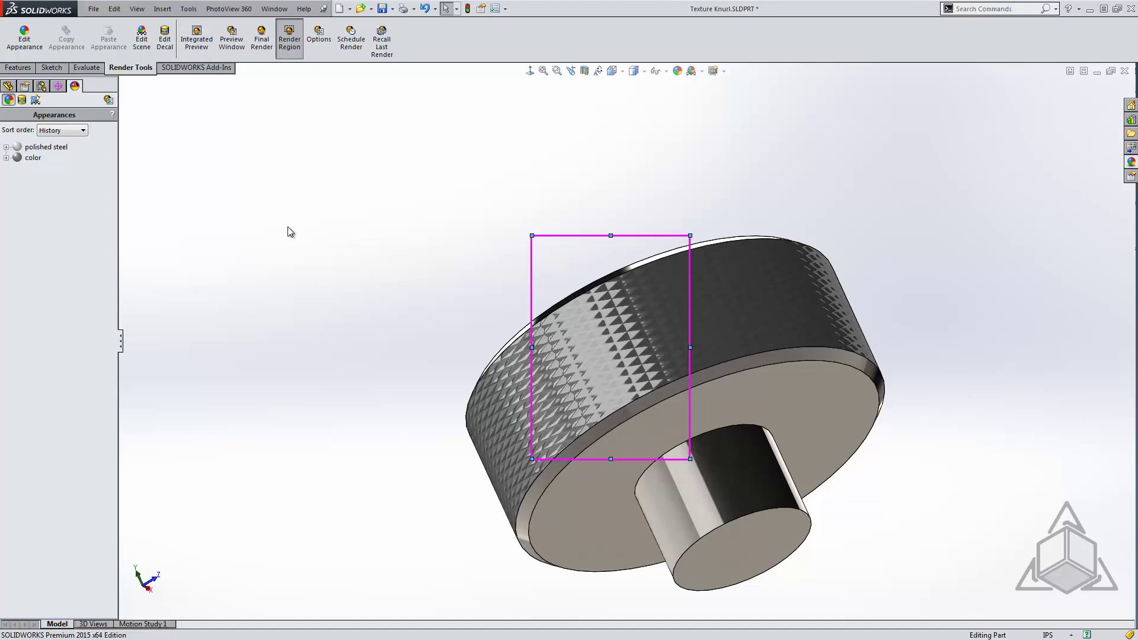